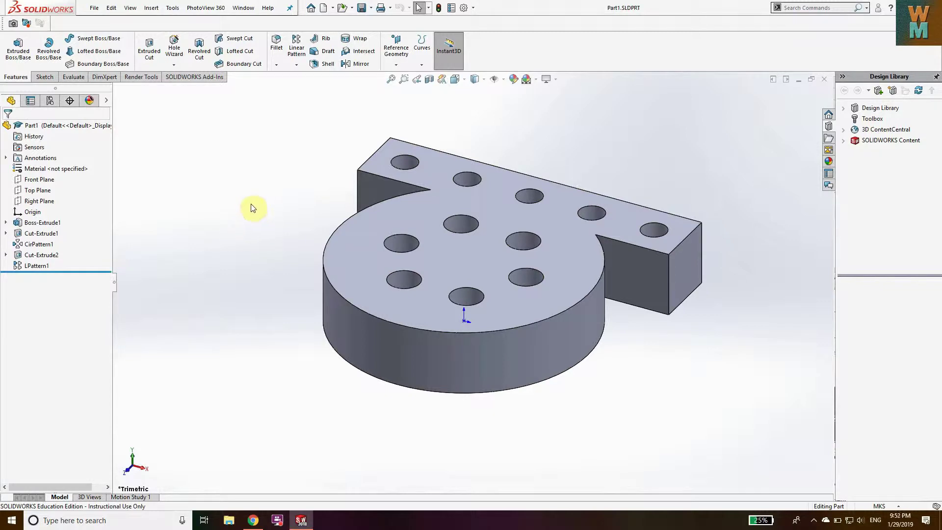
Step: Orbit the plate part to inspect its holes and side from different angles
middle_click_drag(248, 212, 541, 253)
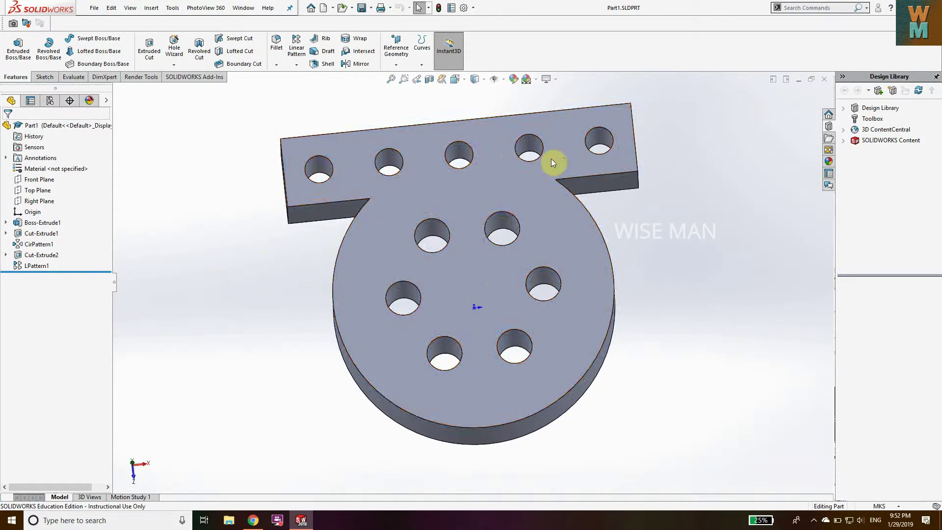
middle_click_drag(680, 256, 664, 290)
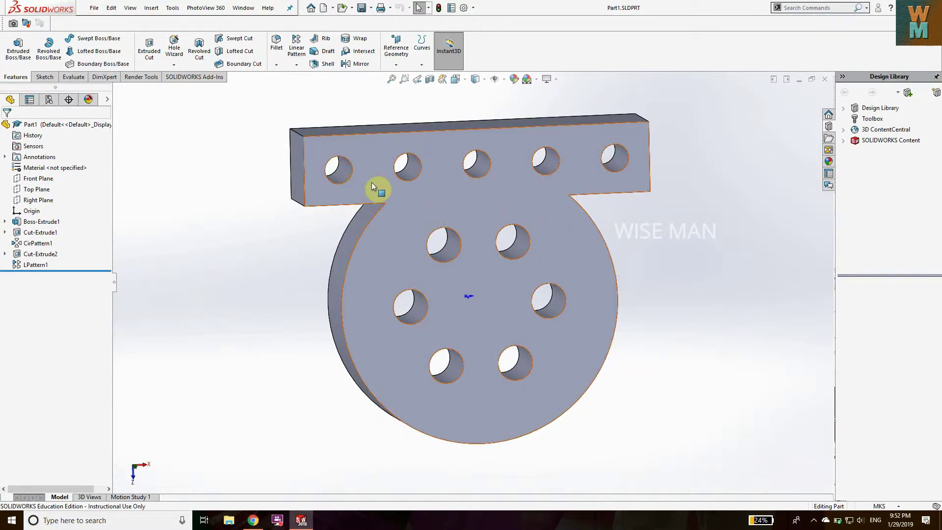
Step: Create a new drawing document from the draw template
left_click(94, 8)
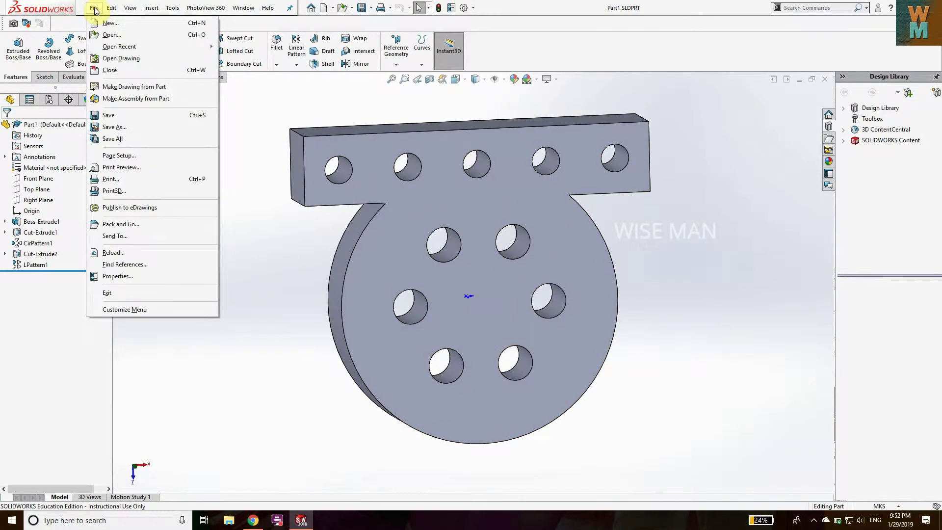
left_click(94, 9)
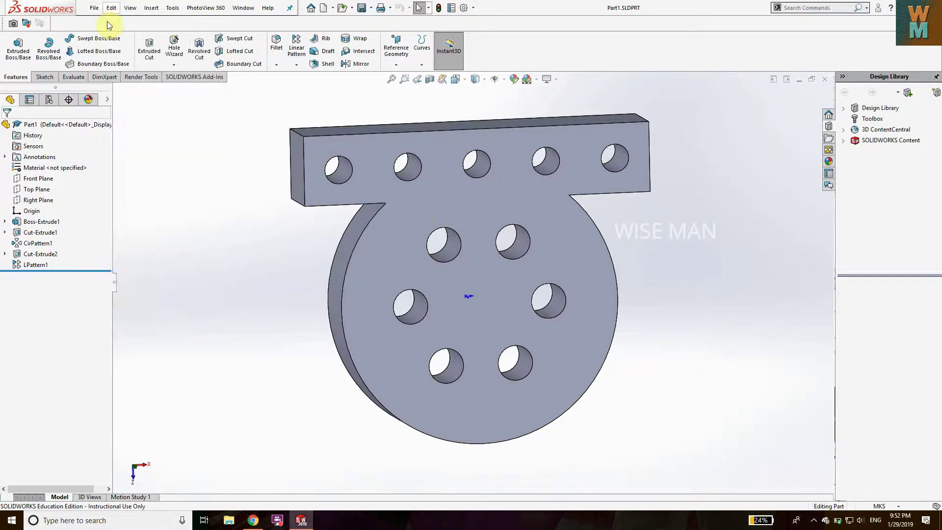
left_click(94, 9)
left_click(111, 8)
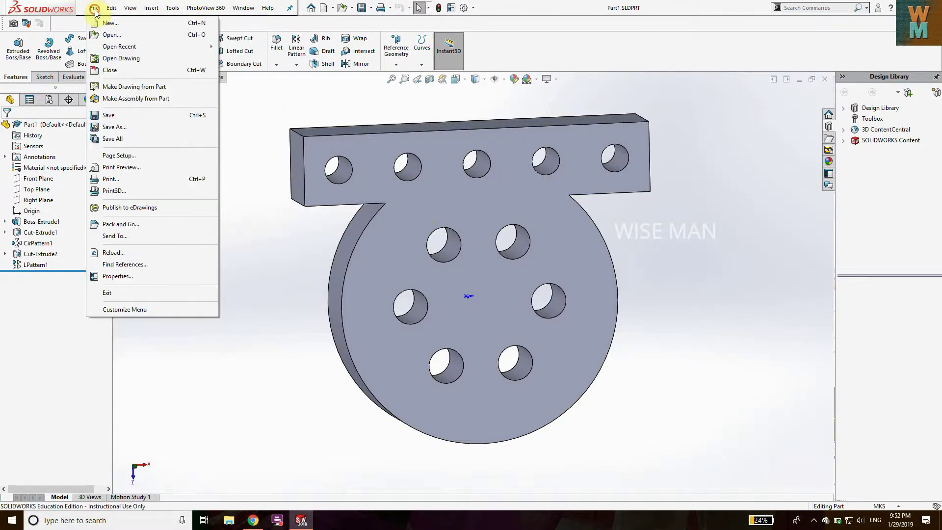
key("Escape")
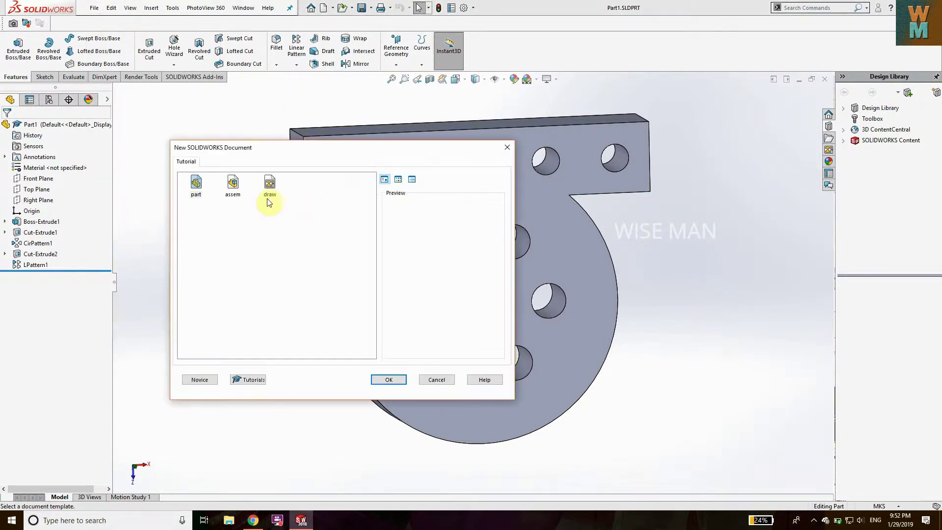
left_click(269, 185)
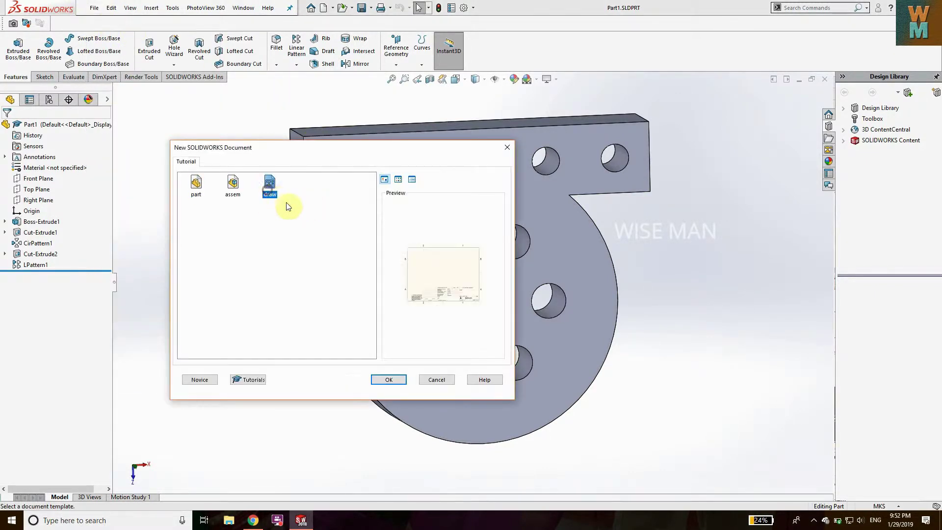
left_click(392, 378)
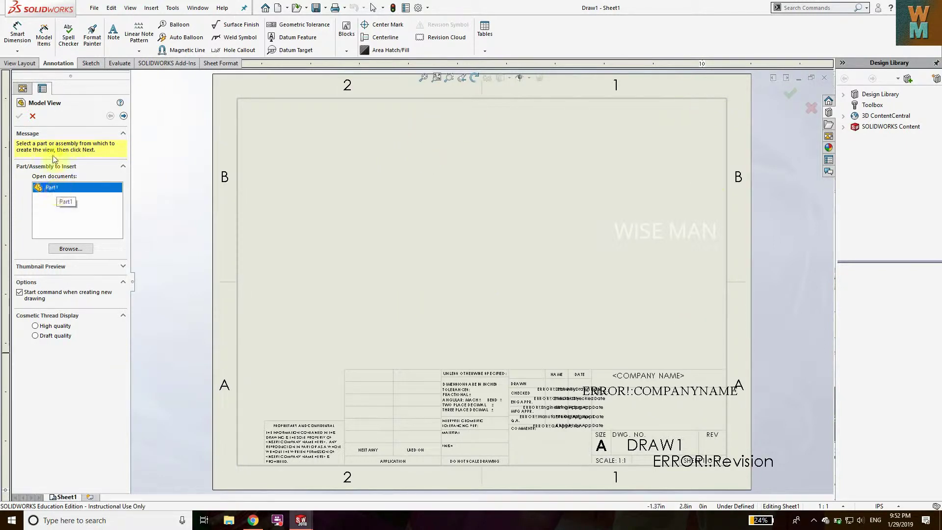
Step: Place a Front view of Part1 near the centre of the sheet
left_click(123, 115)
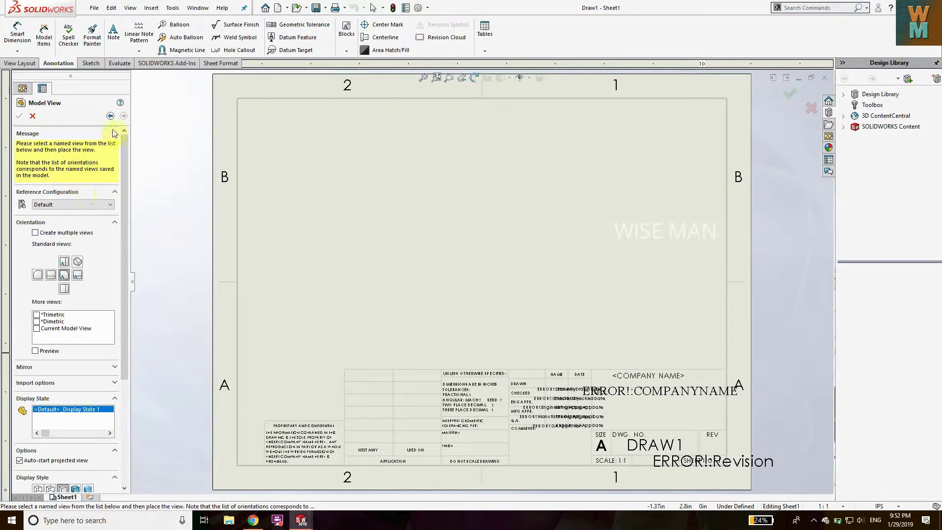
left_click(64, 264)
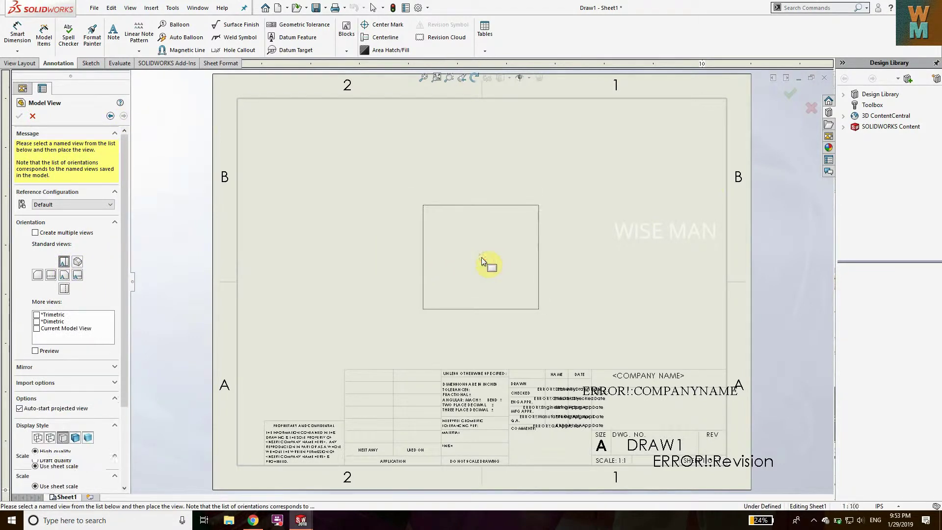
left_click(481, 257)
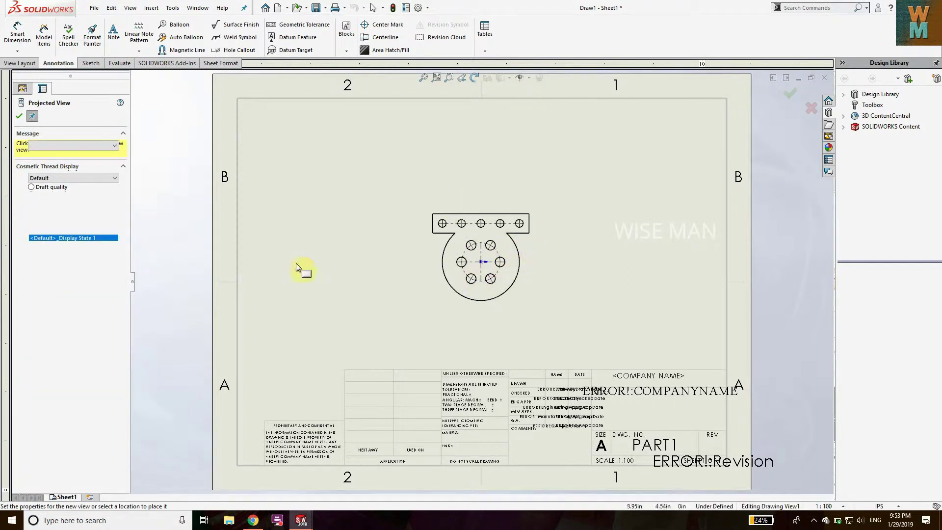
Step: Finish placement without projected views and open the plate view's properties
left_click(20, 117)
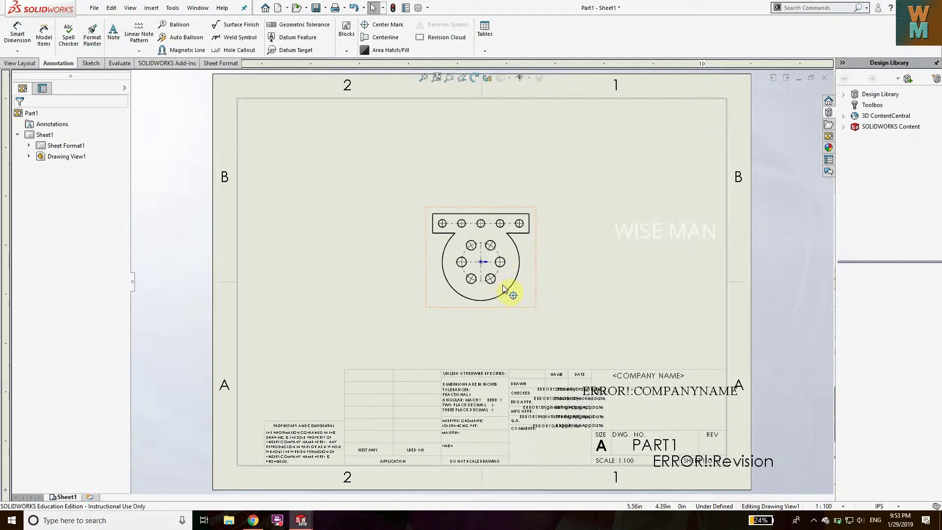
left_click(538, 305)
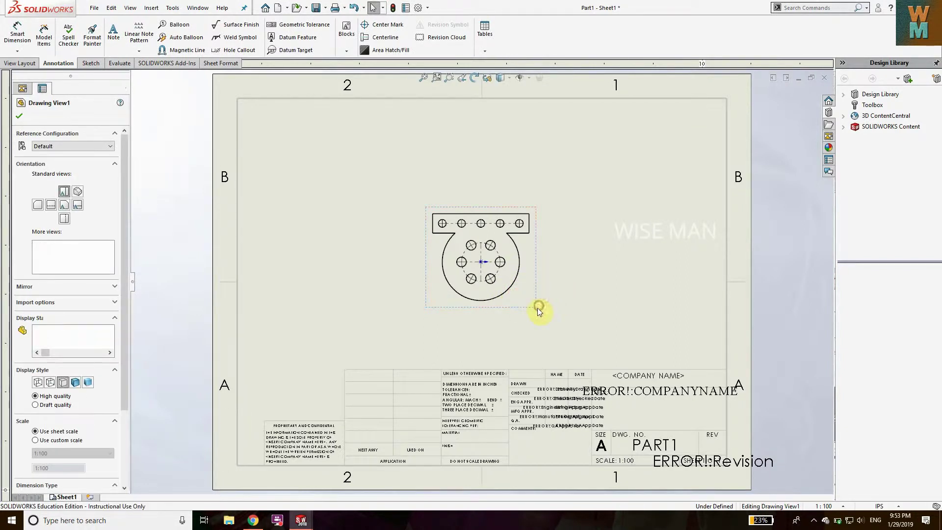
left_click(20, 120)
scroll(497, 259, "down", 1)
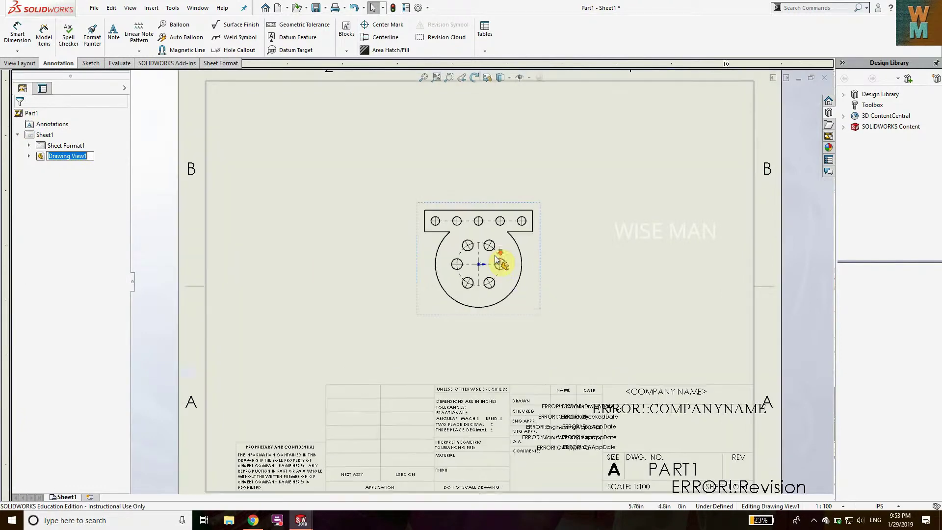
scroll(496, 259, "up", 2)
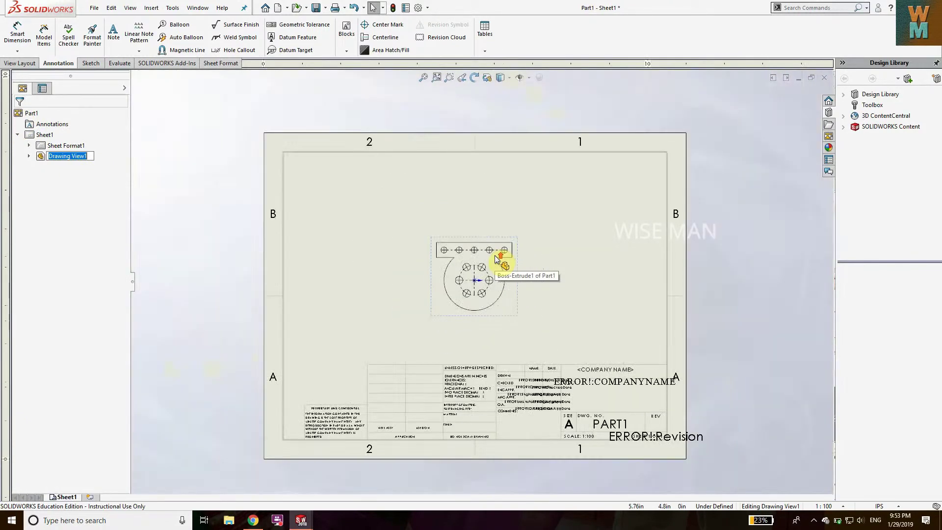
left_click(510, 305)
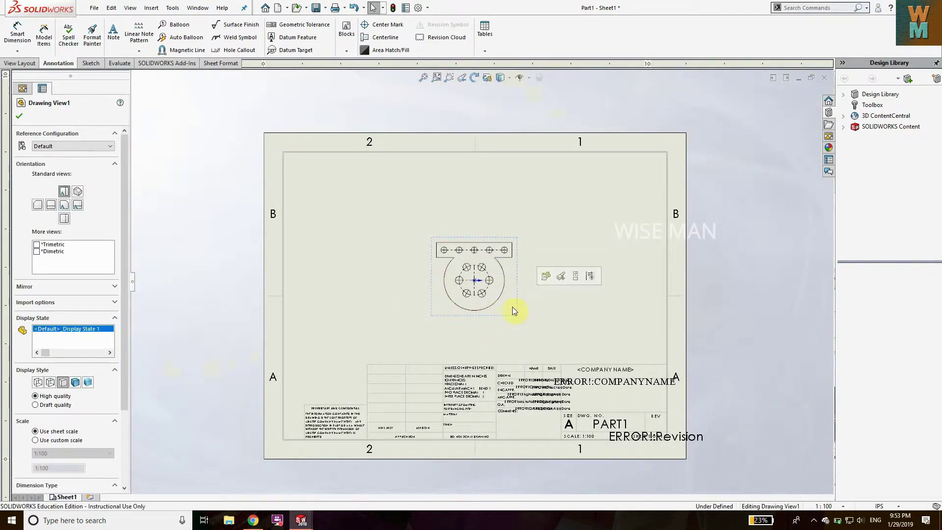
scroll(50, 420, "down", 3)
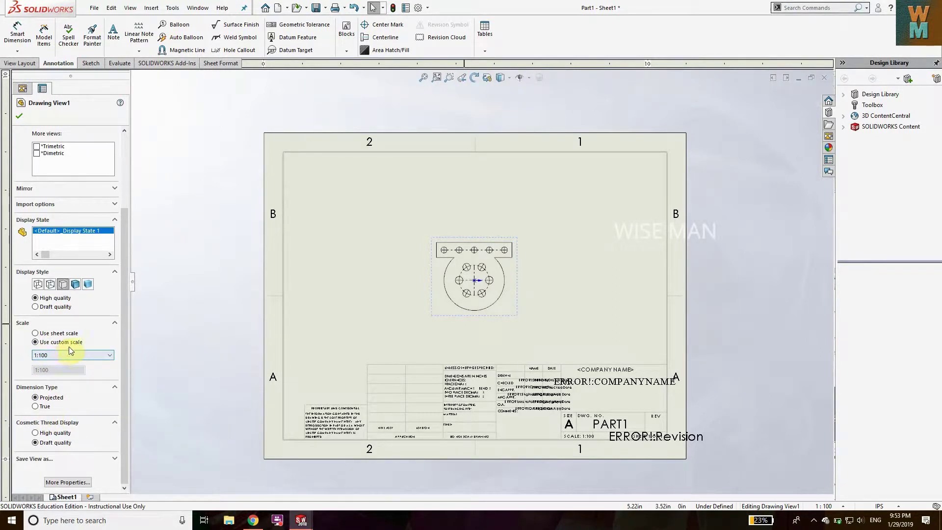
Step: Give the plate view a custom 1:50 scale
left_click(64, 353)
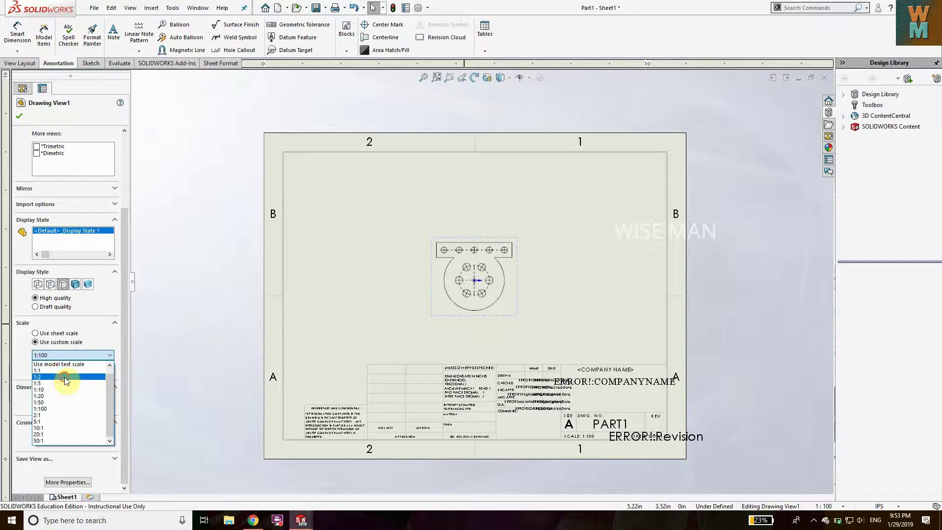
left_click(64, 376)
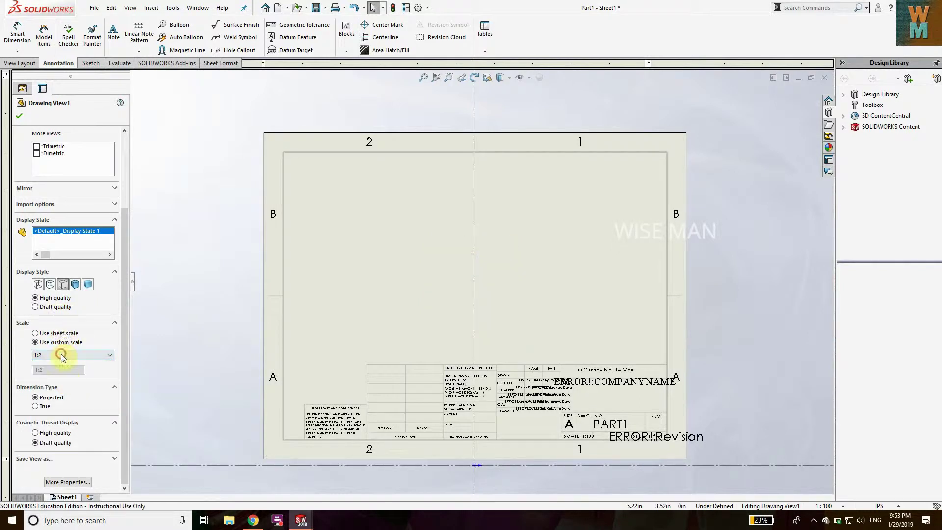
left_click(61, 354)
left_click(64, 395)
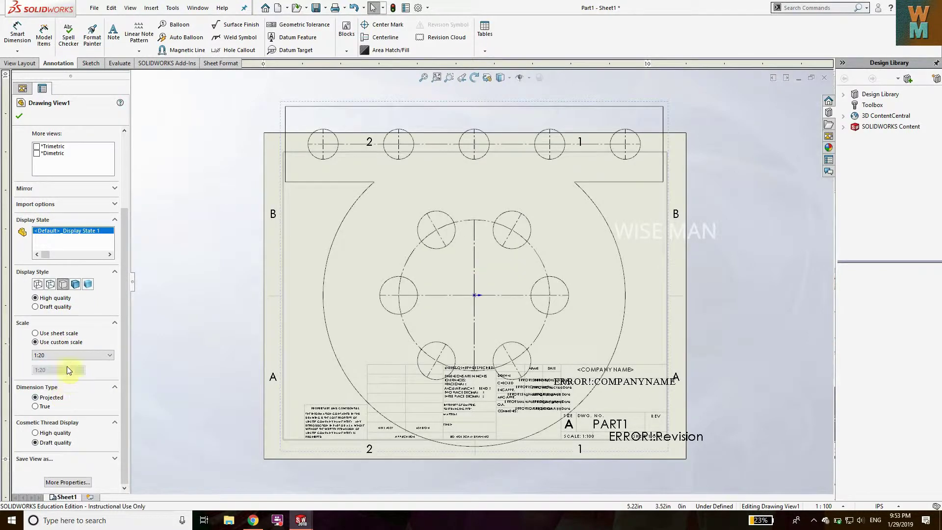
left_click(65, 353)
left_click(68, 402)
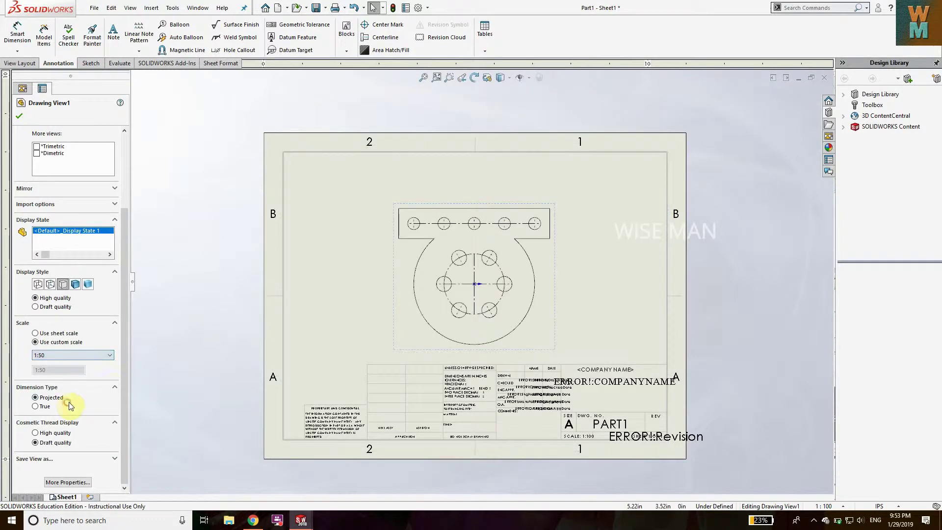
left_click(20, 116)
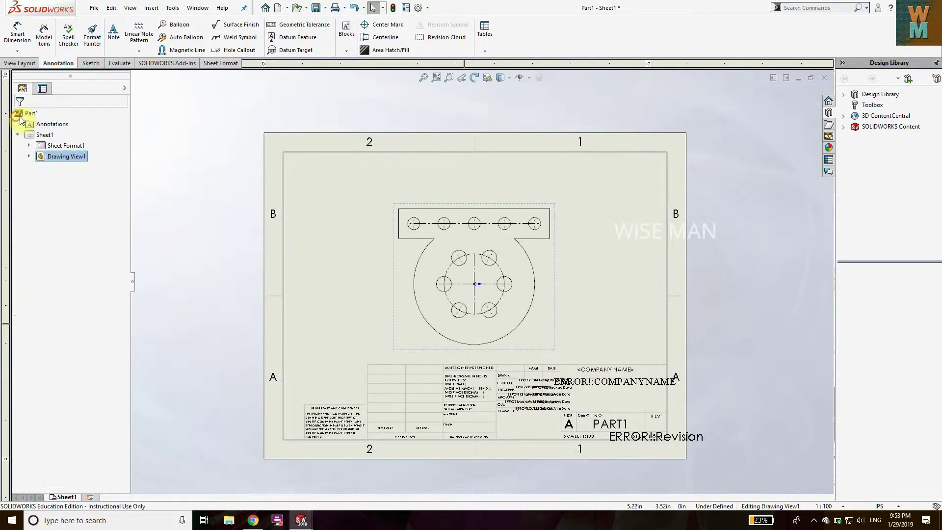
Step: Move the plate view up and left on the sheet
mouse_move(557, 288)
left_mouse_down()
mouse_move(561, 278)
mouse_move(553, 280)
left_mouse_up()
left_click(542, 249)
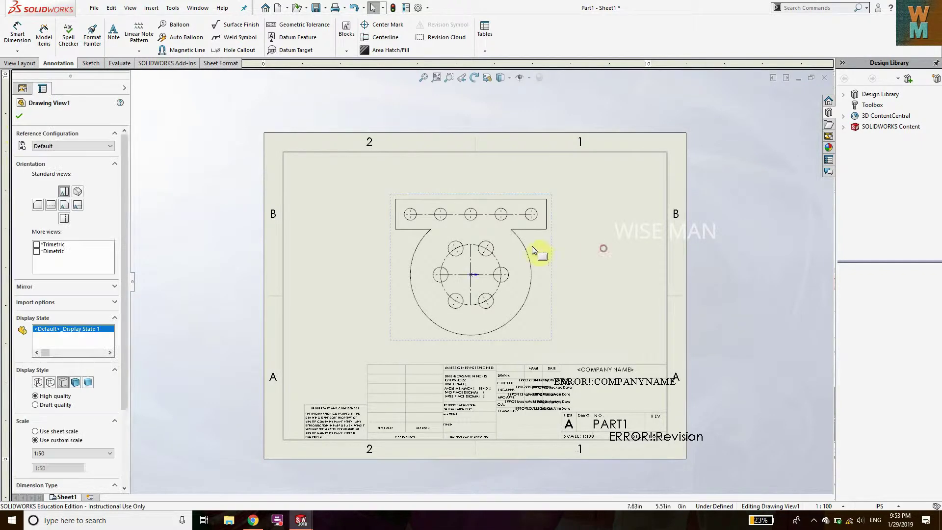
left_click(19, 115)
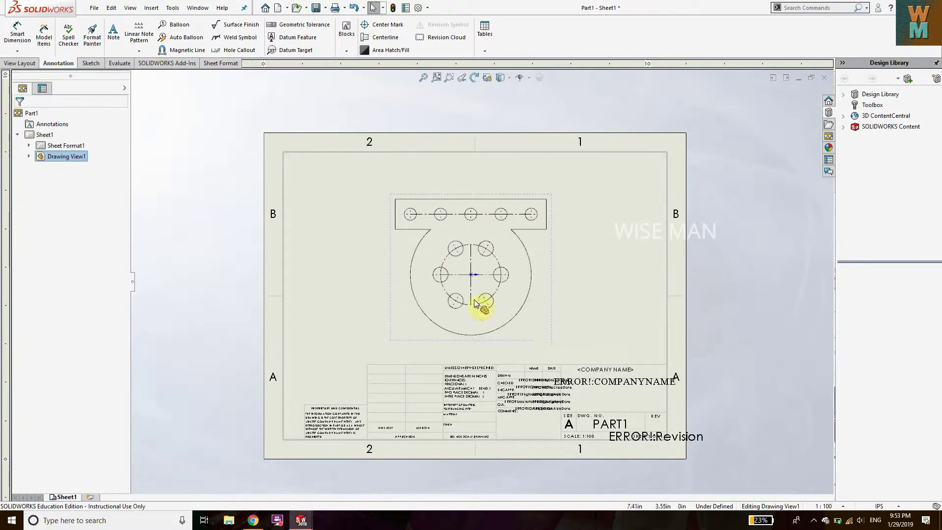
scroll(479, 272, "up", 1)
scroll(479, 272, "down", 4)
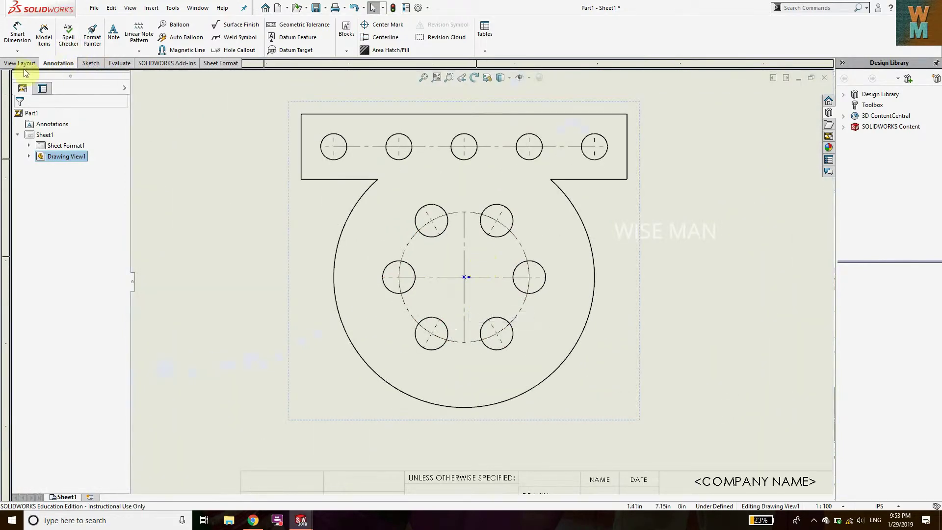
Step: Dimension the first hole's diameter as Ø15.75, placed up-left of the plate
left_click(27, 40)
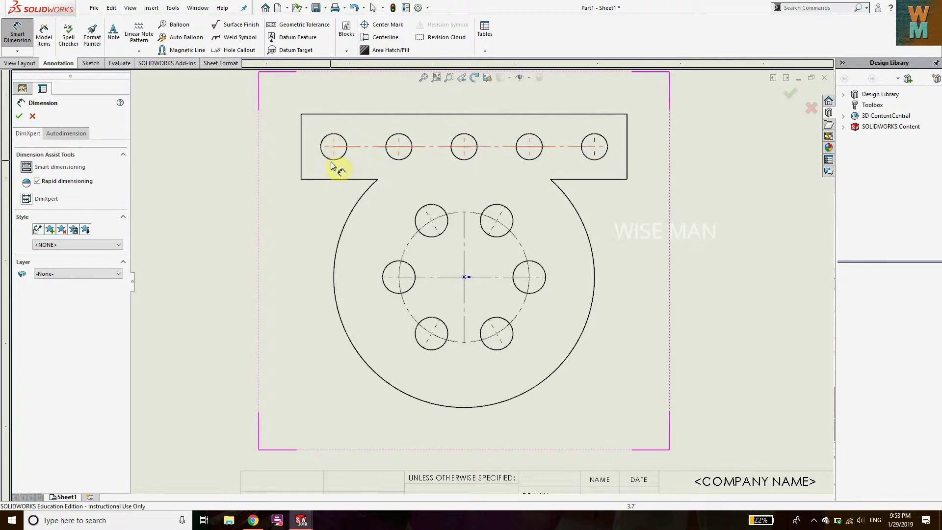
left_click(327, 139)
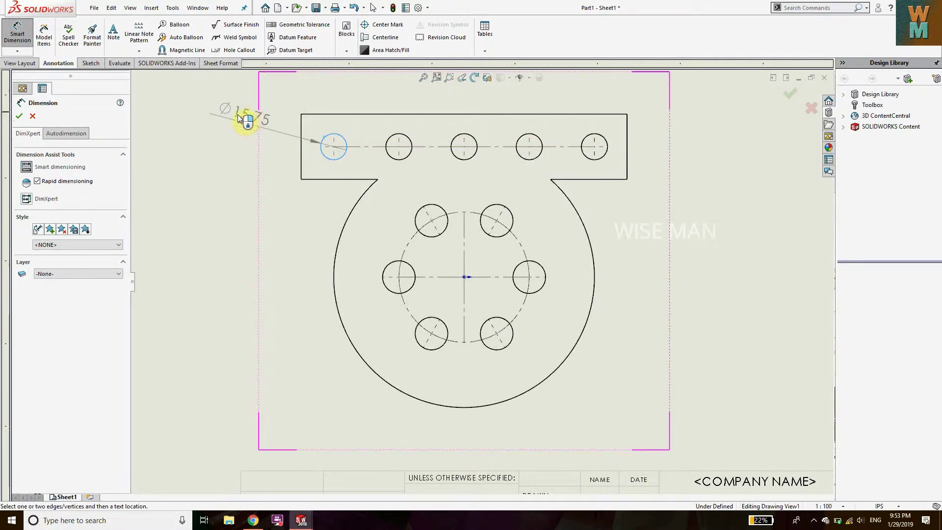
left_click(236, 116)
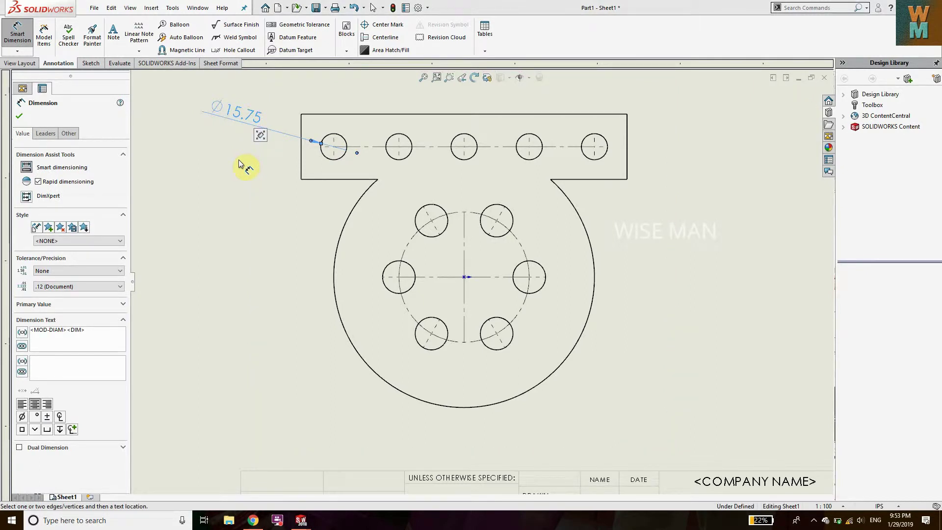
Step: Add a 19.69 distance from the left edge to the hole, then measure from the lower edge
left_click(302, 148)
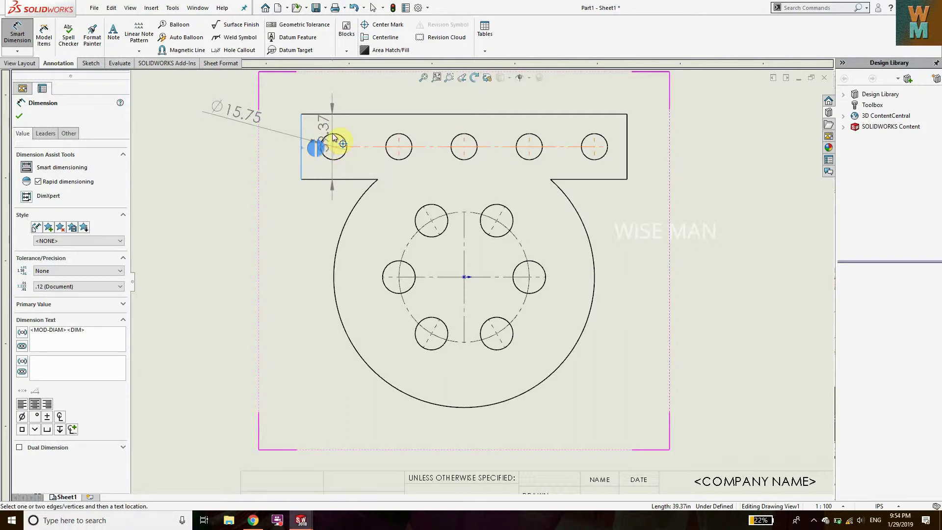
left_click(338, 140)
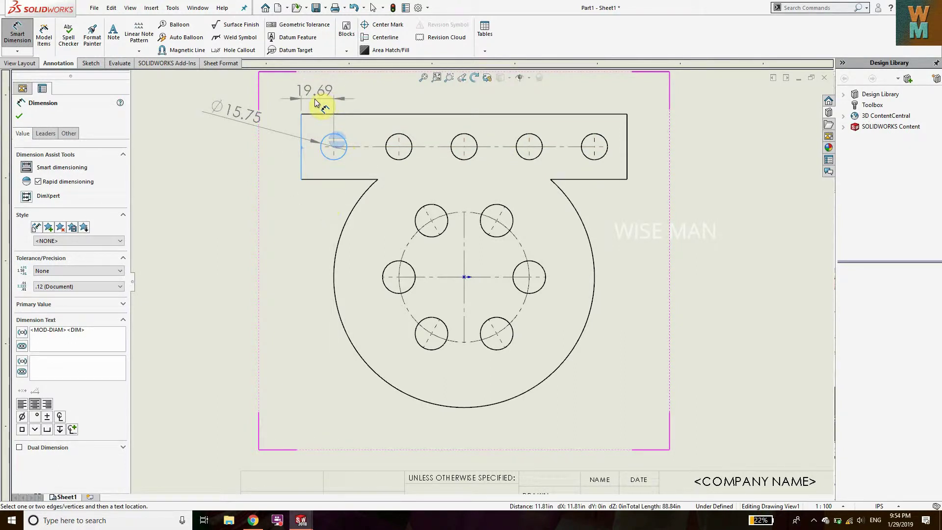
left_click(316, 99)
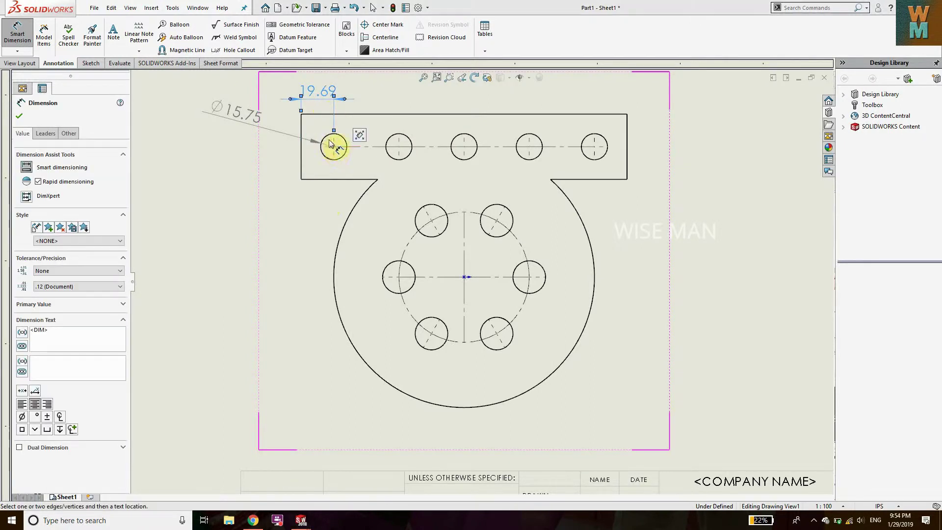
left_click(323, 179)
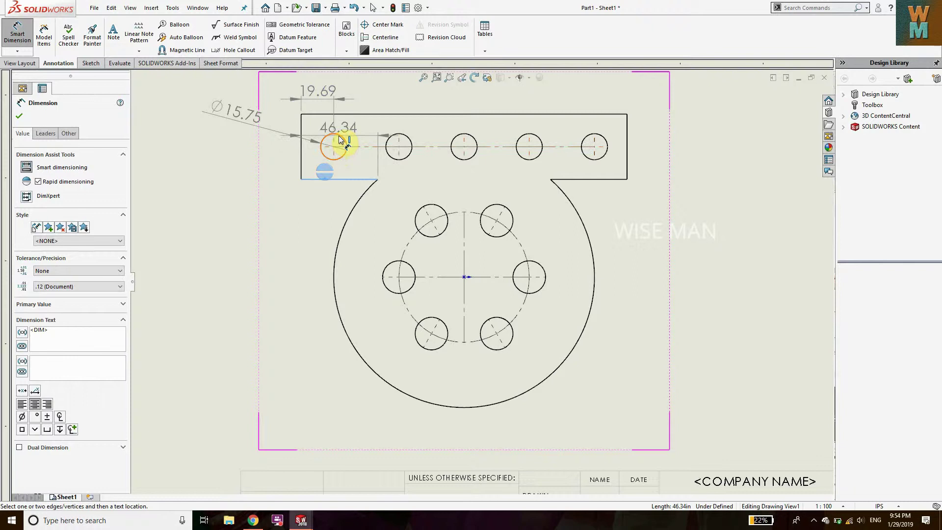
left_click(339, 141)
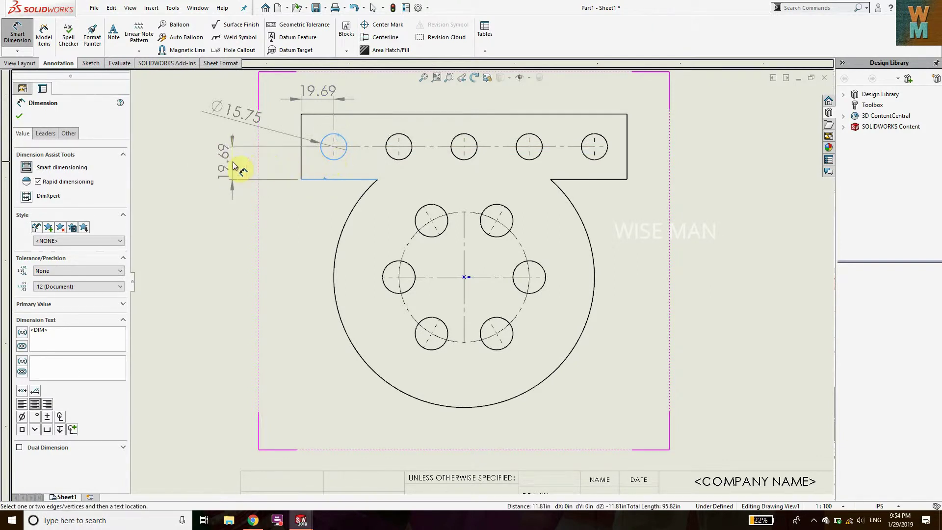
Step: Place the vertical 19.69 offset and the 39.37 spacing between the first two holes
left_click(232, 163)
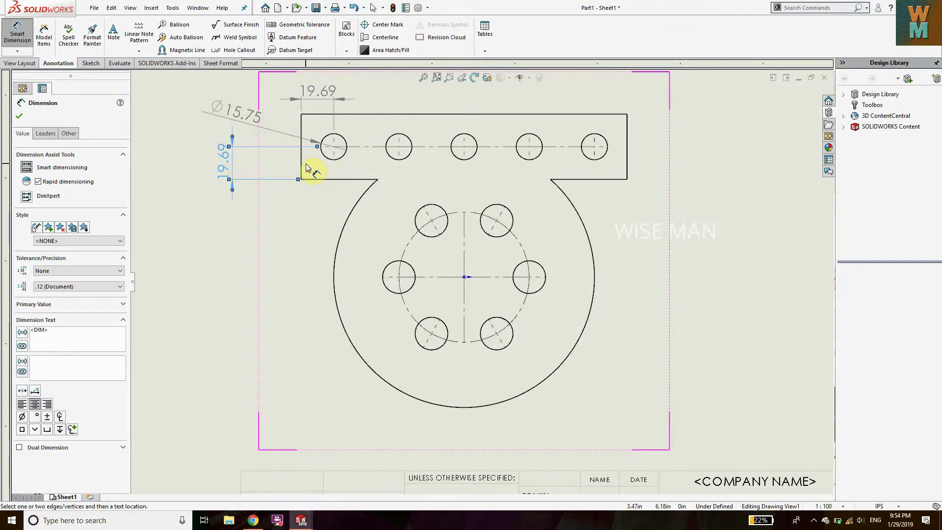
left_click(344, 143)
left_click(398, 147)
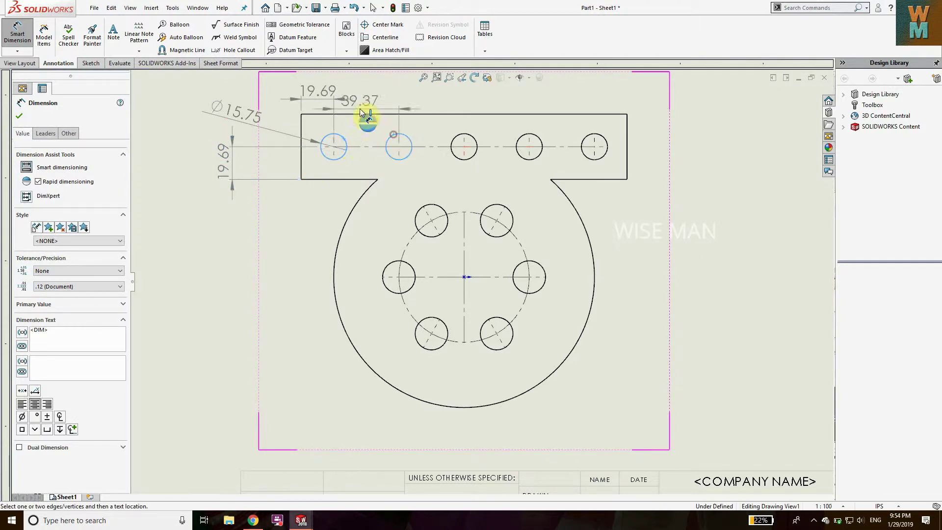
key("z")
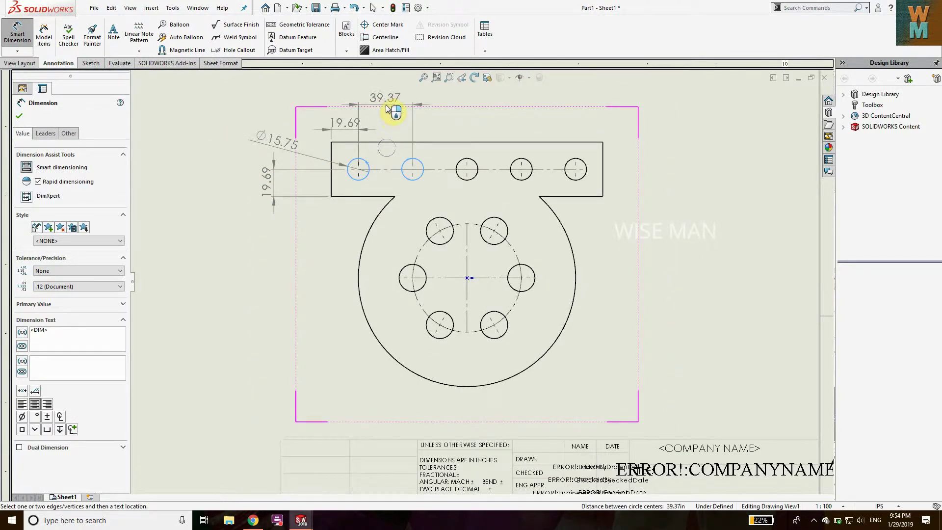
left_click(385, 107)
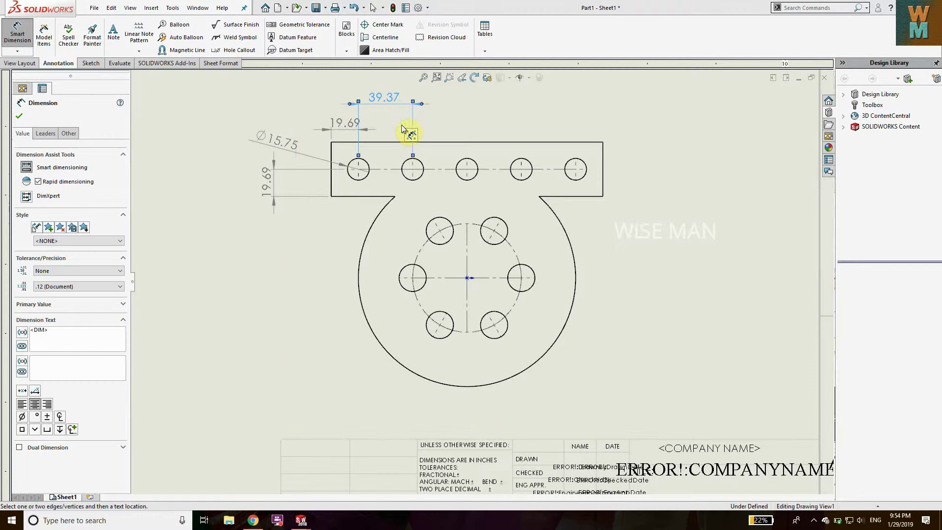
Step: Dimension the 157.48 span from the first to the last top hole
key("z")
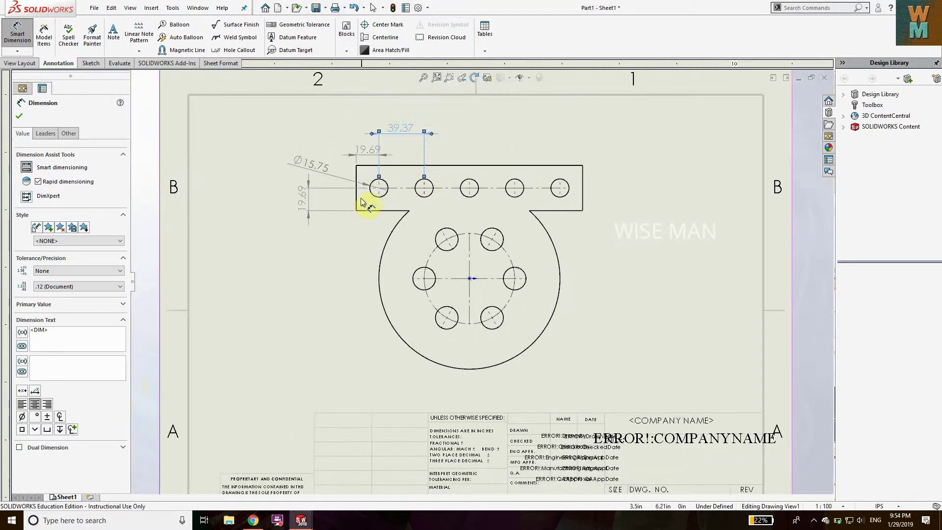
left_click(383, 185)
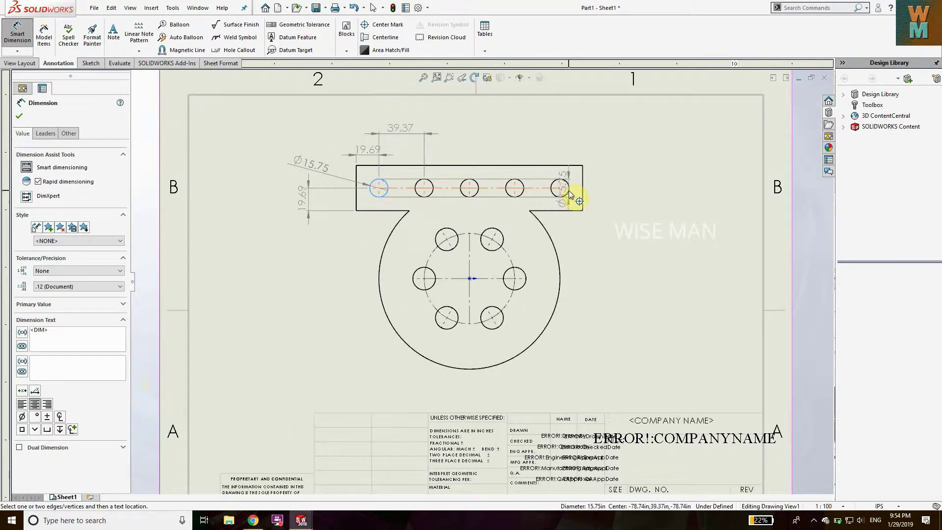
left_click(568, 193)
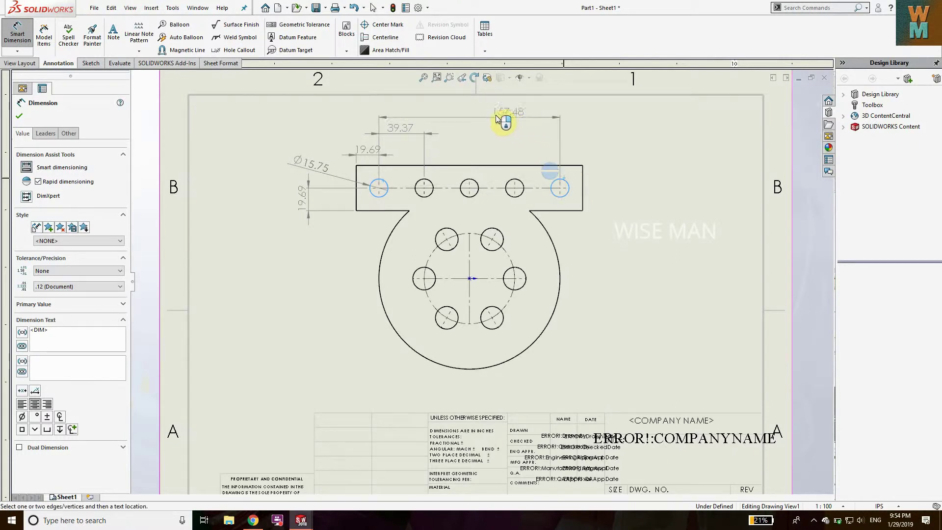
left_click(458, 116)
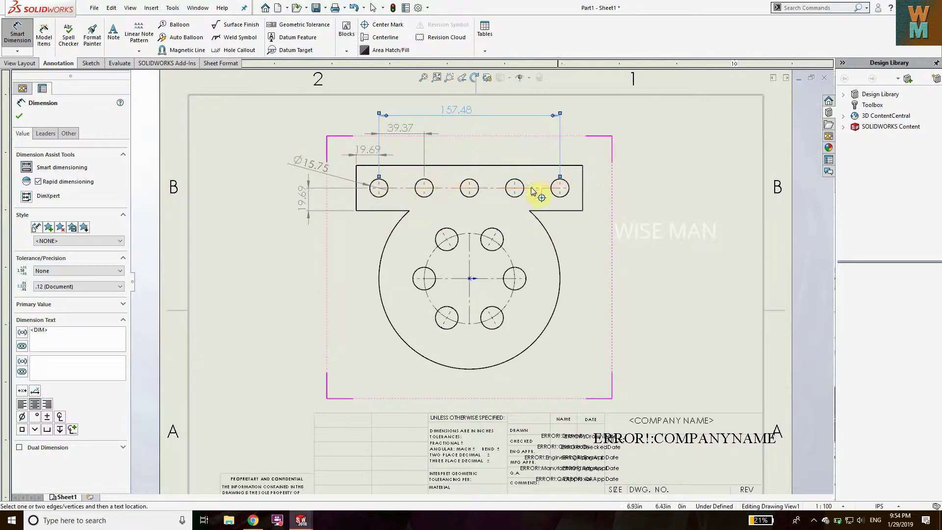
Step: Prefix the Ø15.75 callout with '5 x' so it reads 5 x Ø15.75
left_click(316, 168)
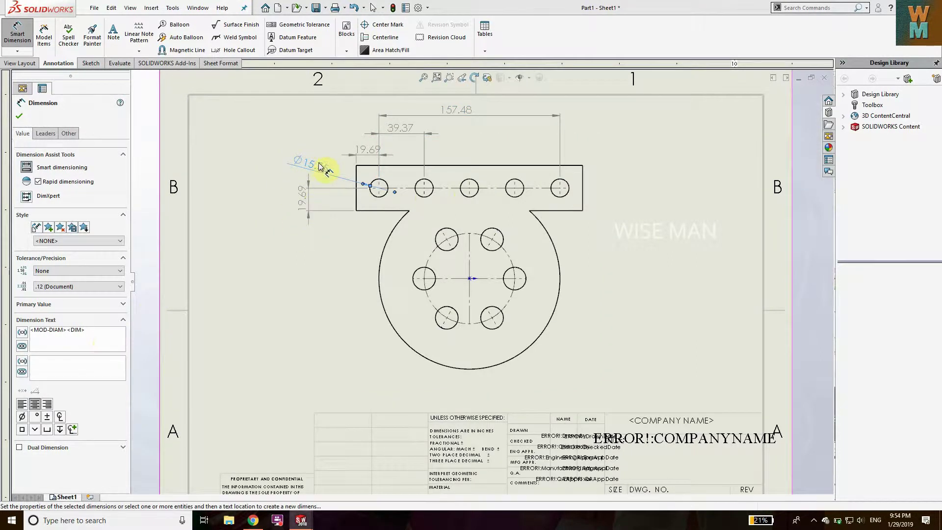
left_click(98, 334)
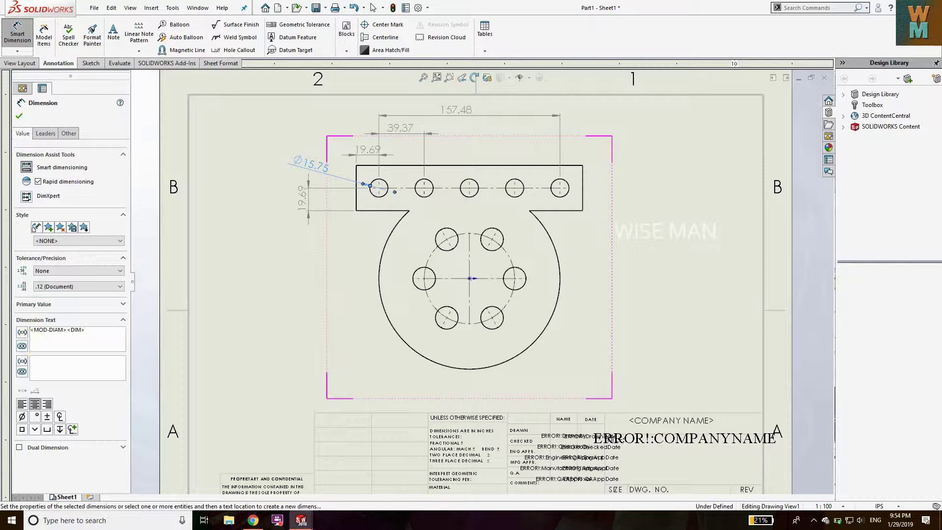
left_click(31, 343)
type("5 ")
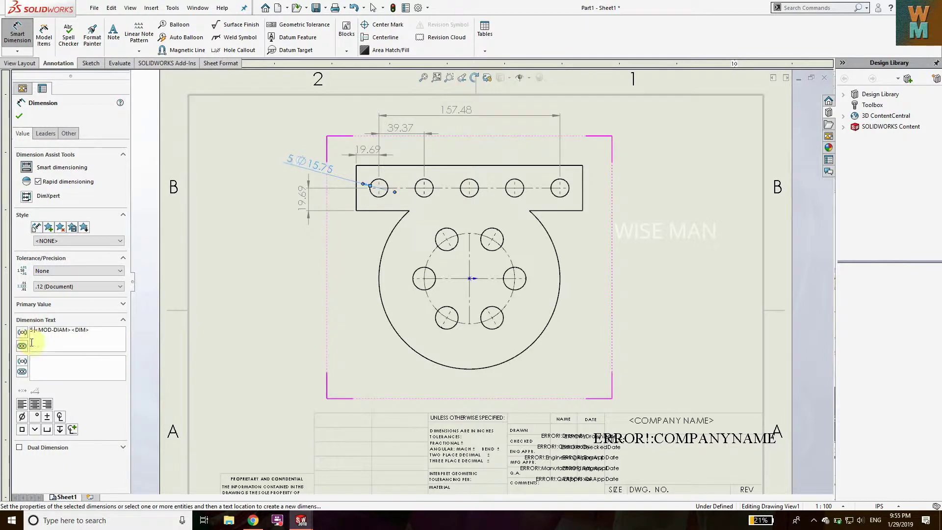
type(" x")
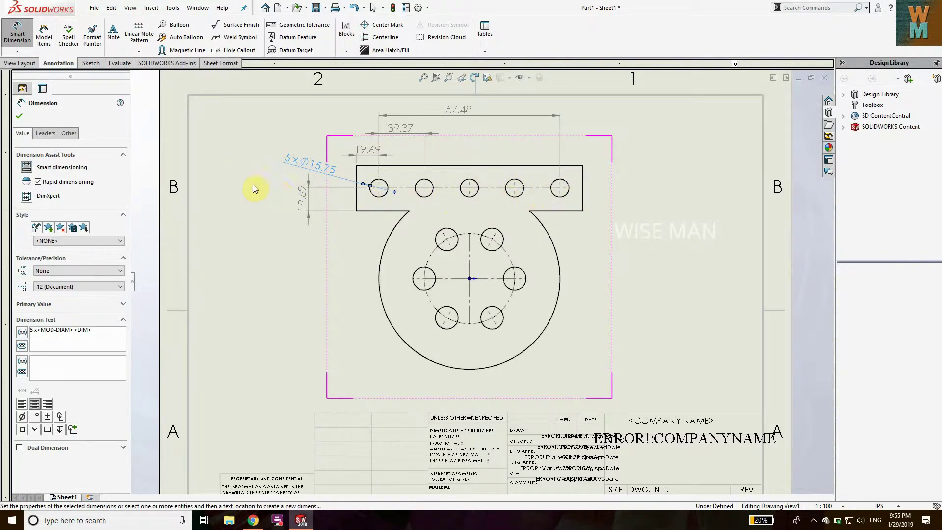
left_click(325, 204)
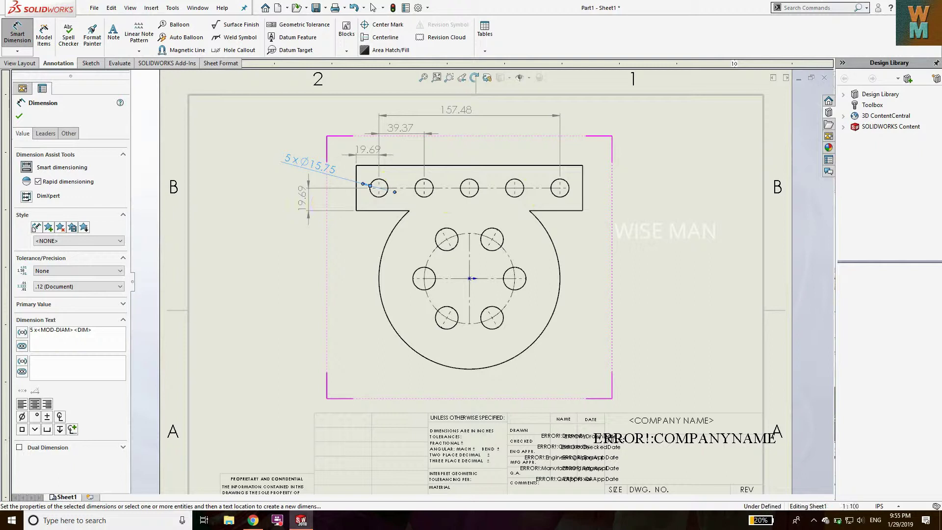
key("Escape")
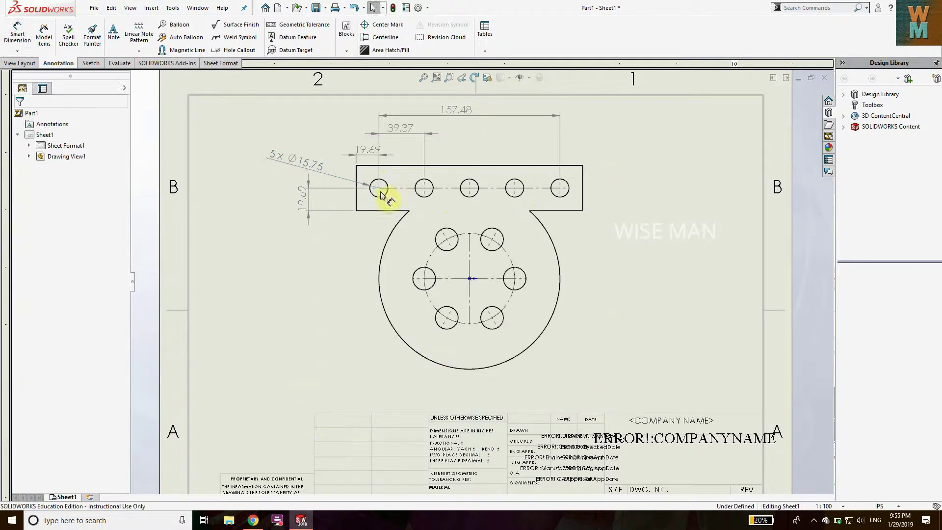
Step: Rewrite the 157.48 dimension text as 4 x 39.37 (=157)
left_click(469, 114)
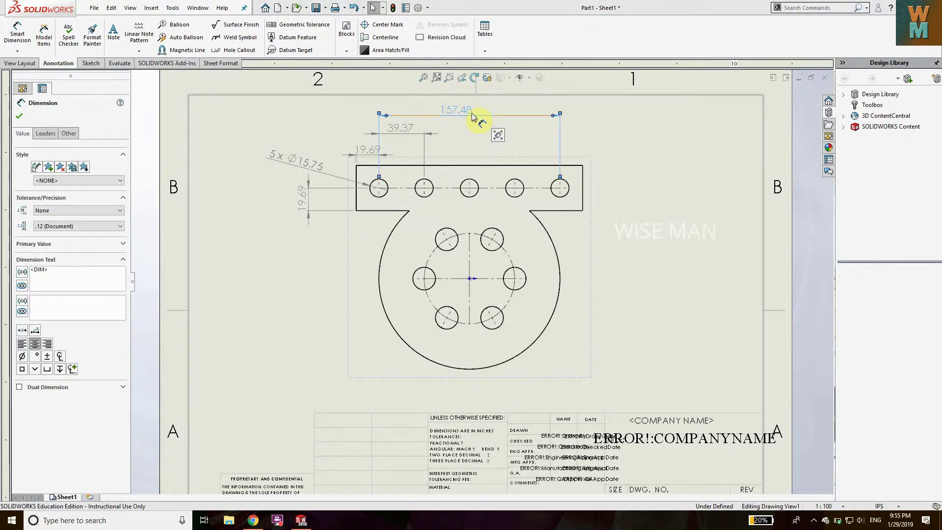
left_click_drag(63, 269, 11, 272)
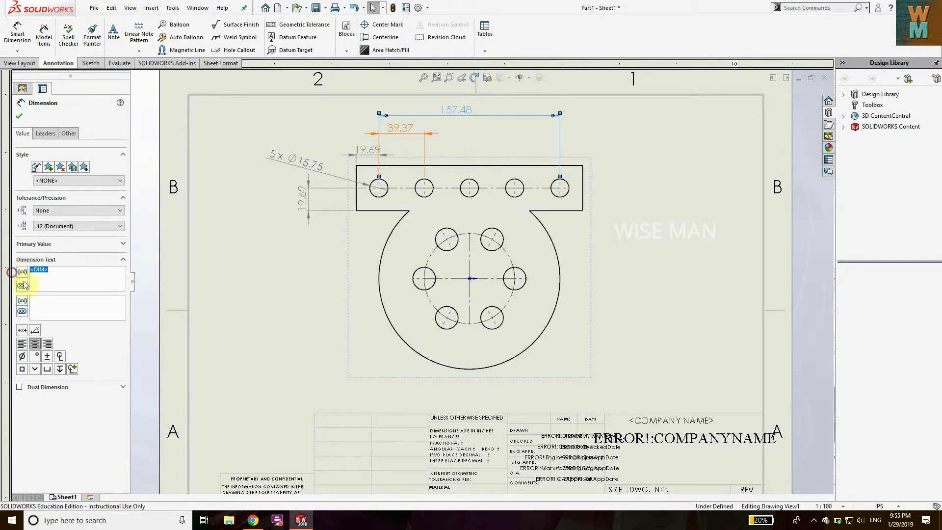
key("Delete")
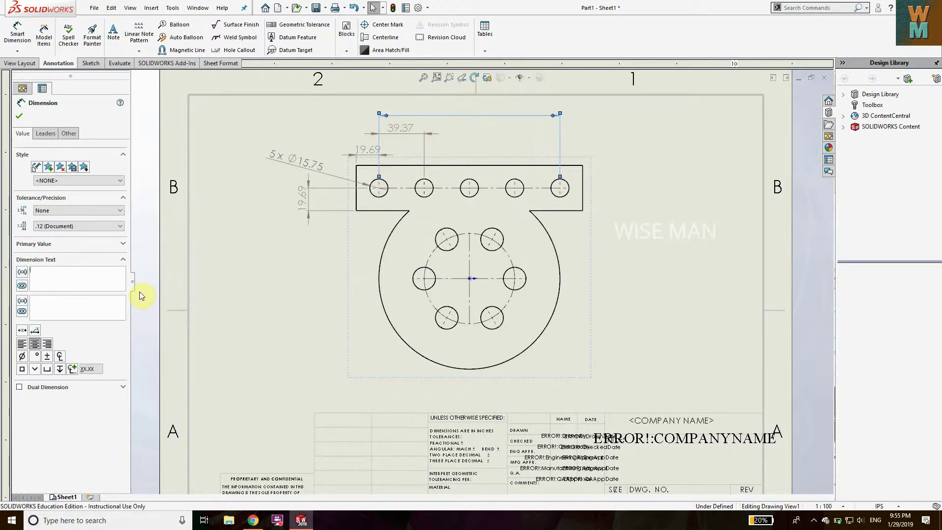
type("4x39.")
type("37")
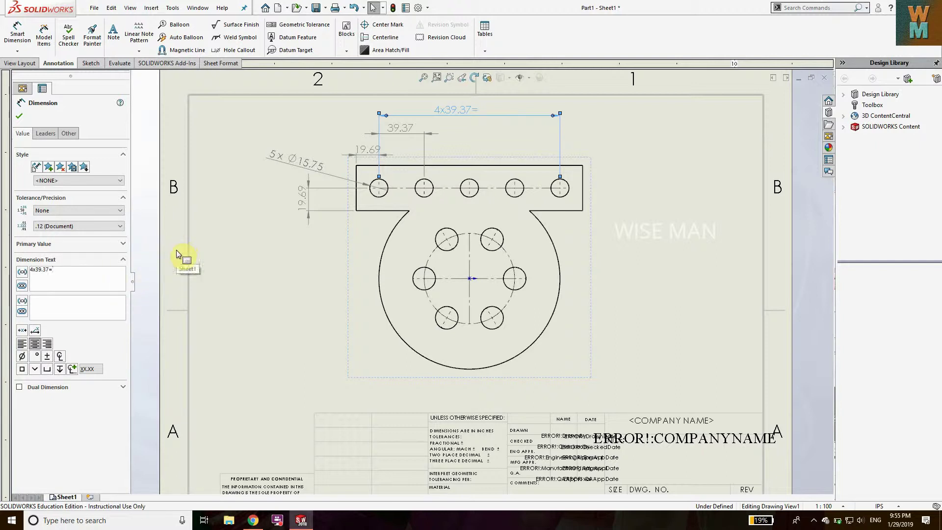
type("=157)")
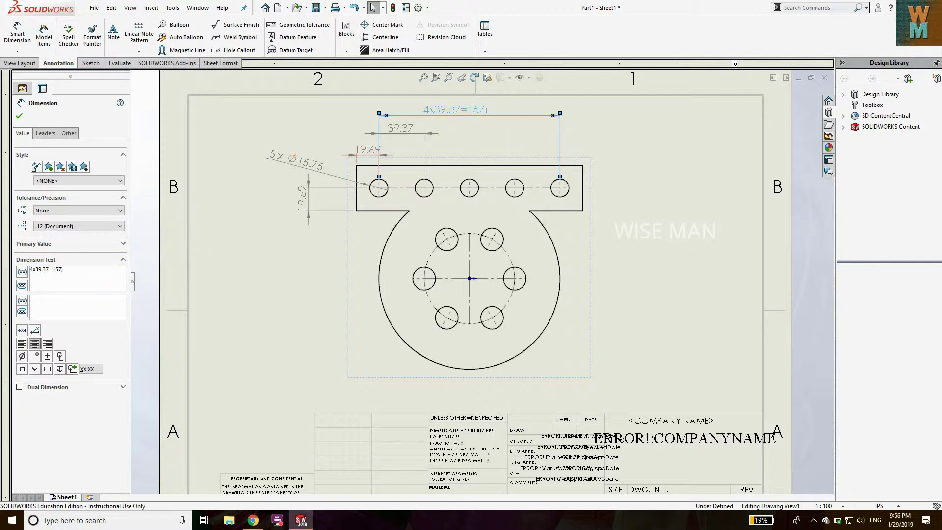
type("(")
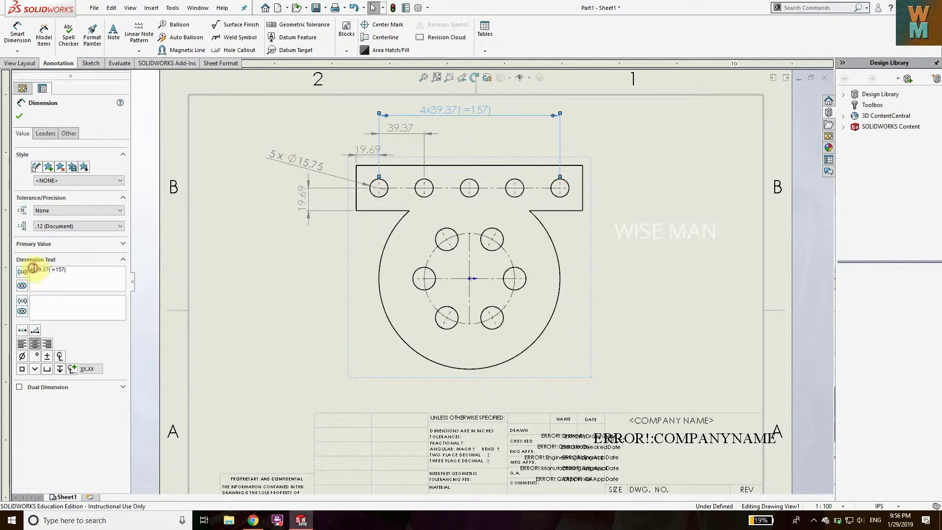
left_click(33, 269)
left_click(36, 269)
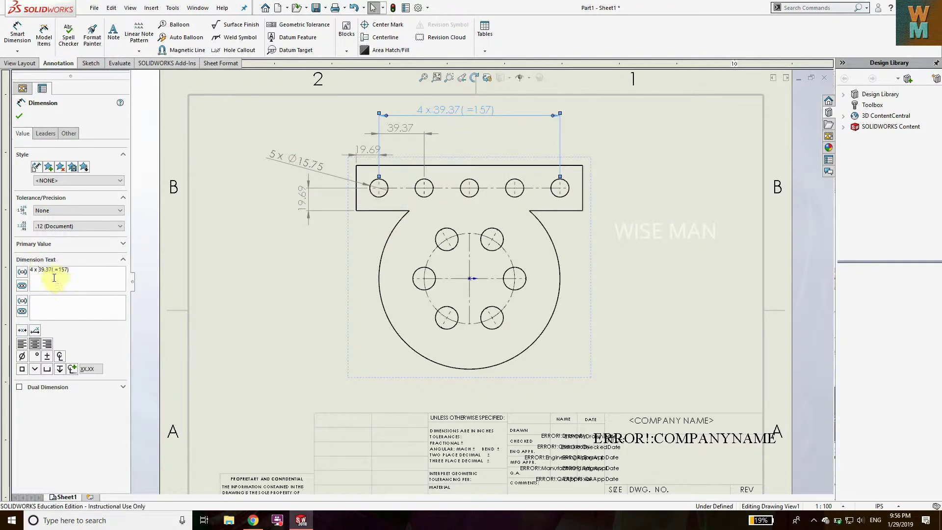
left_click(18, 116)
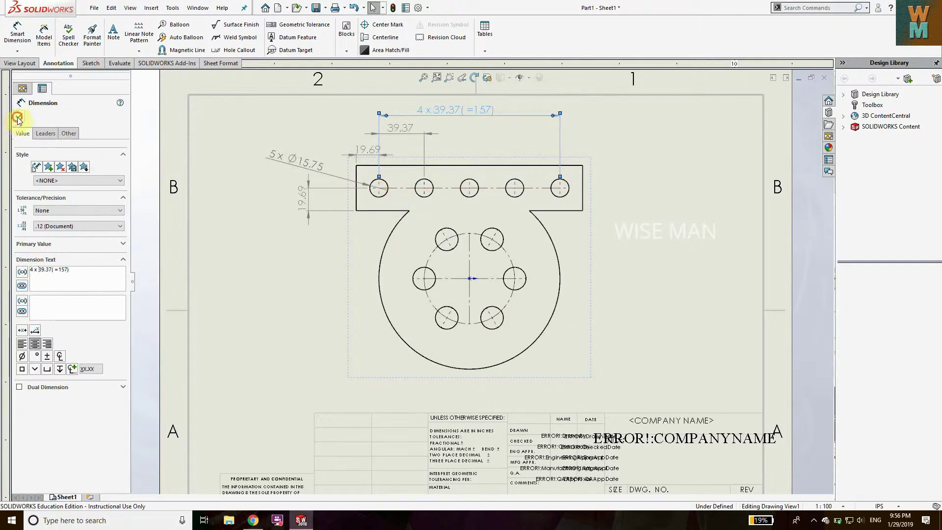
Step: Reposition the 4 x 39.37, 39.37 and vertical 19.69 dimensions around the plate
left_click_drag(474, 118, 488, 119)
left_click(399, 130)
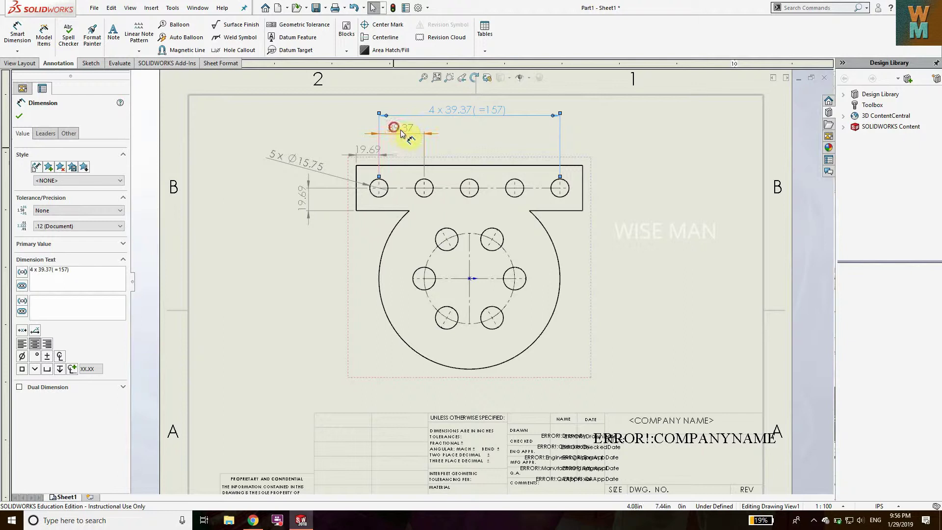
left_click_drag(401, 133, 337, 149)
left_click_drag(305, 200, 321, 205)
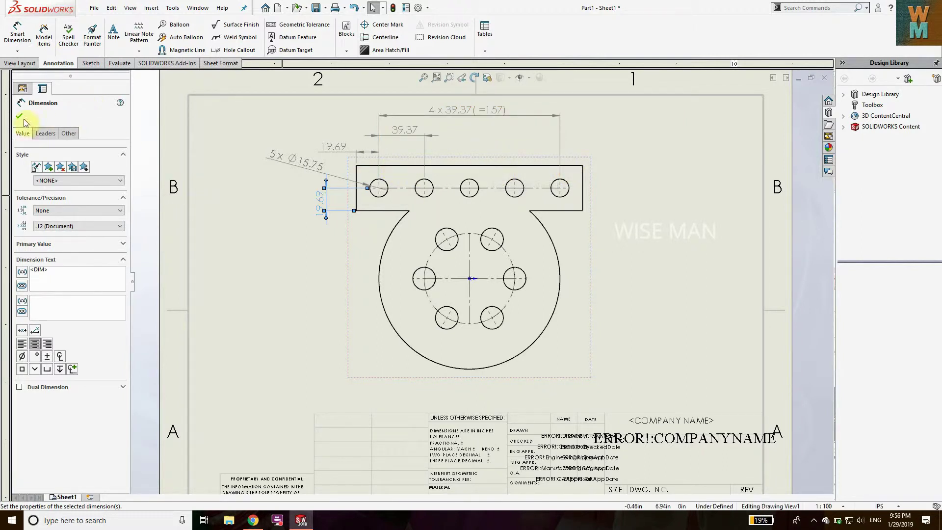
Step: Add R39.37 bolt-circle, Ø19.69 bolt-hole and R78.74 outer-arc dimensions
left_click(17, 33)
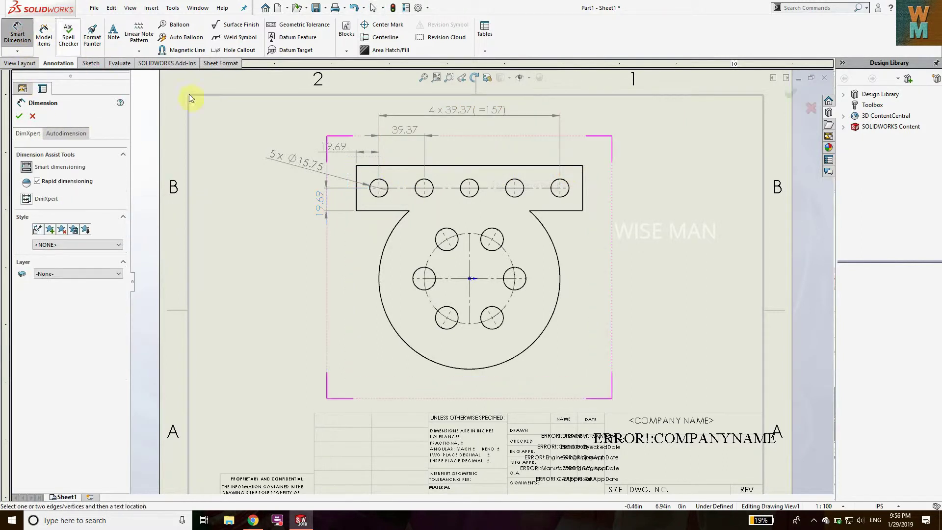
left_click(513, 265)
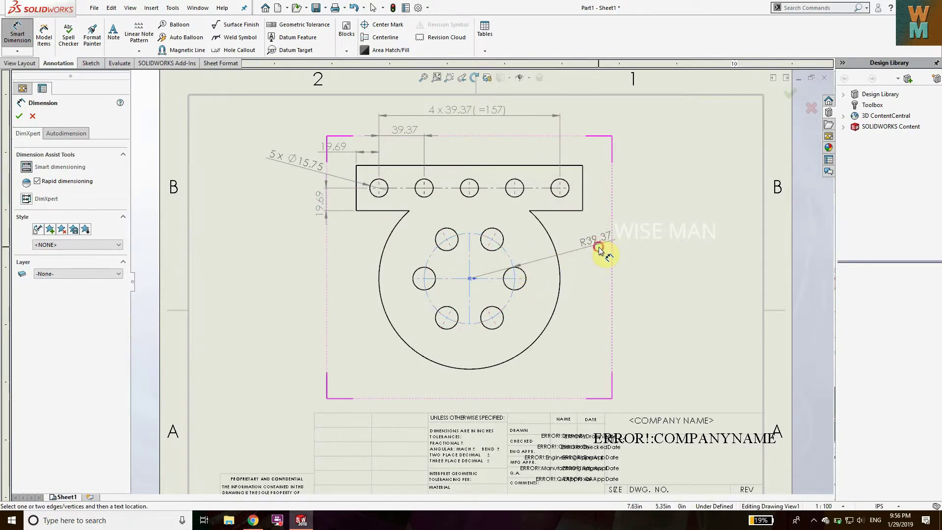
left_click(598, 249)
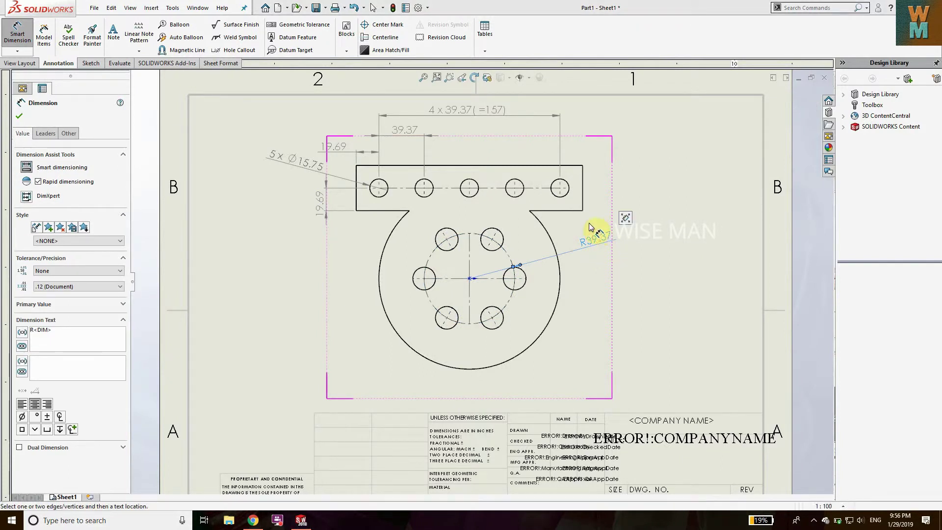
left_click_drag(598, 243, 595, 230)
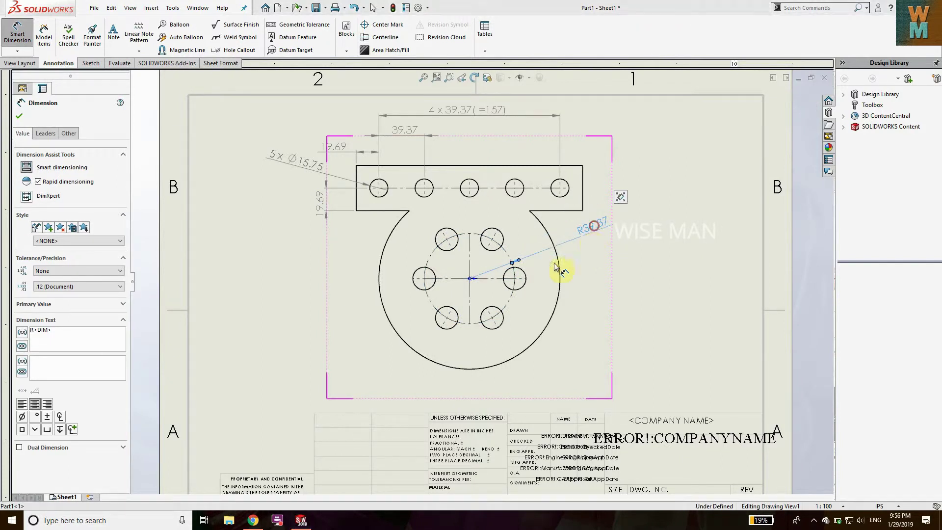
left_click(525, 284)
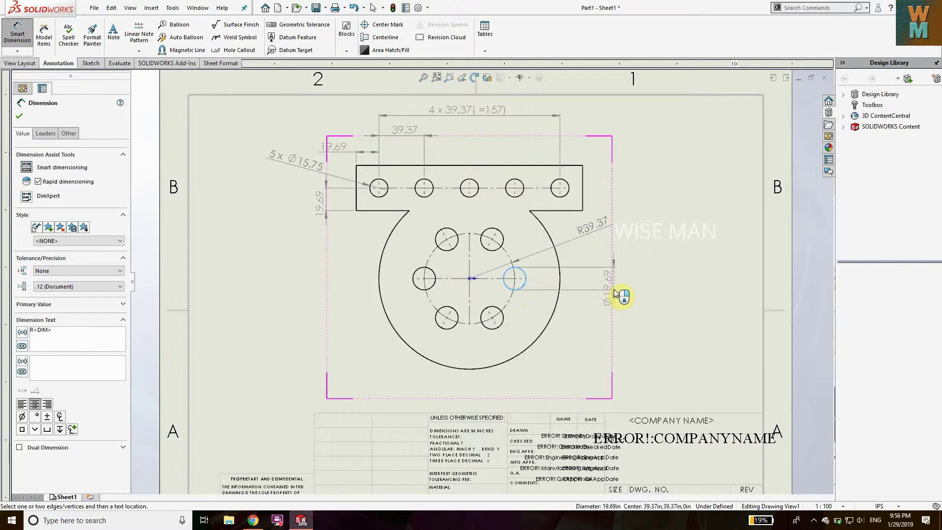
left_click(583, 330)
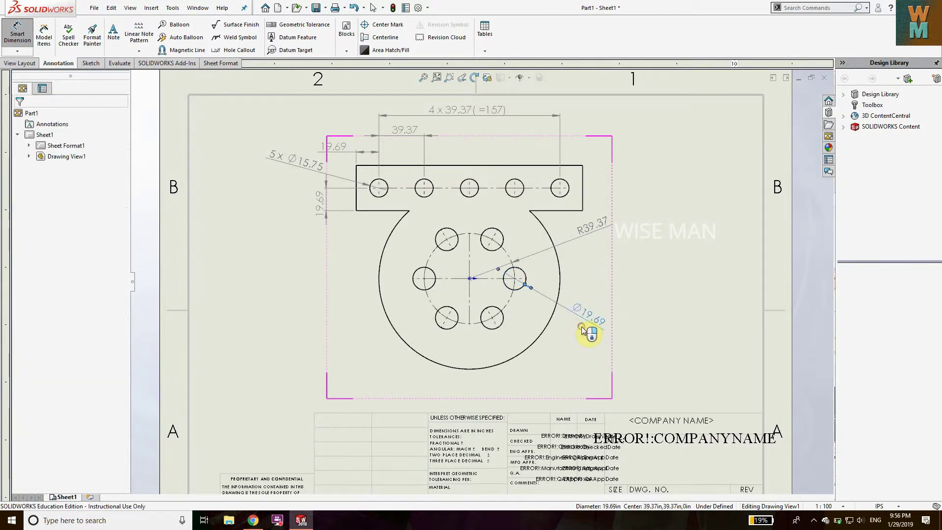
left_click(544, 334)
left_click(584, 376)
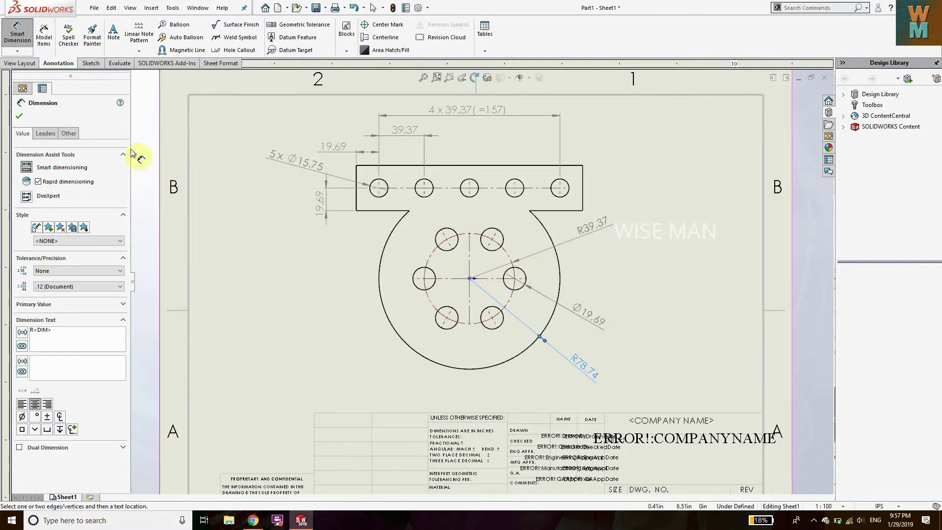
Step: Prefix the Ø19.69 callout with '6 X' to read 6 X Ø19.69
left_click(585, 307)
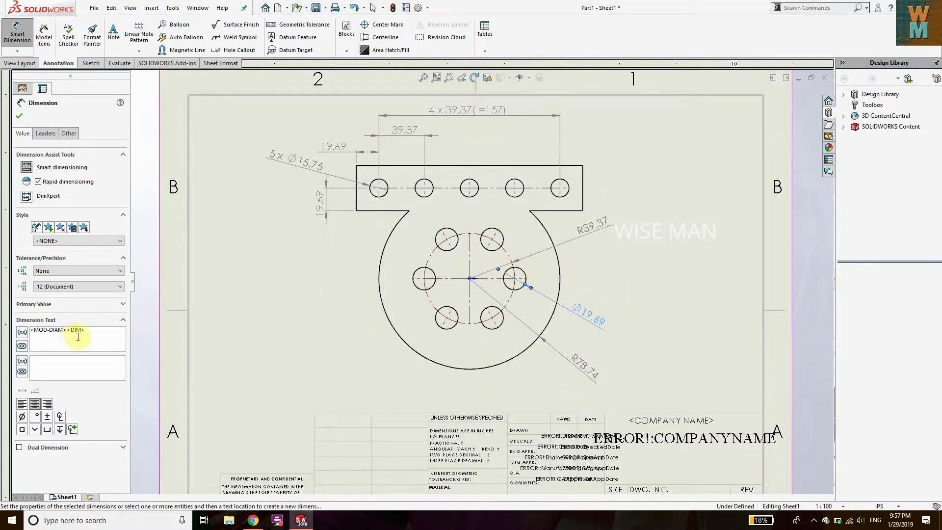
left_click(31, 332)
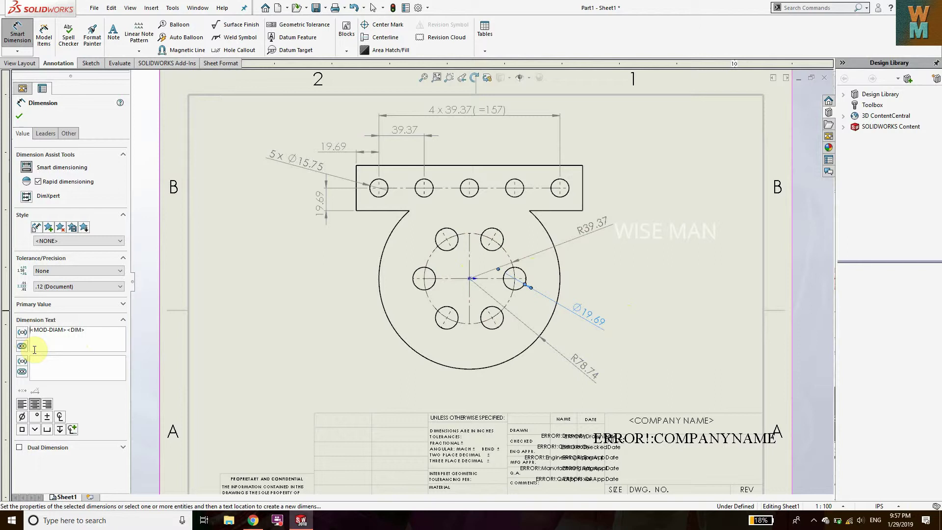
type("6 ")
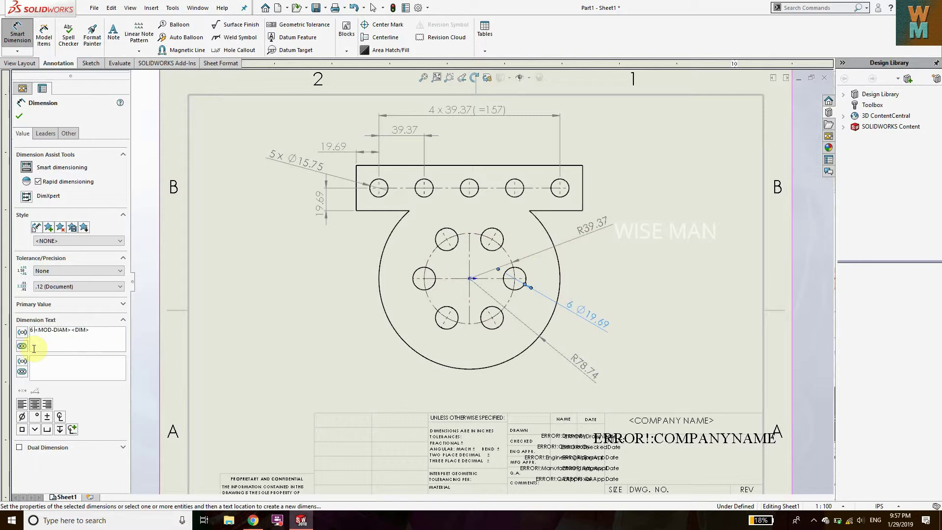
type("X")
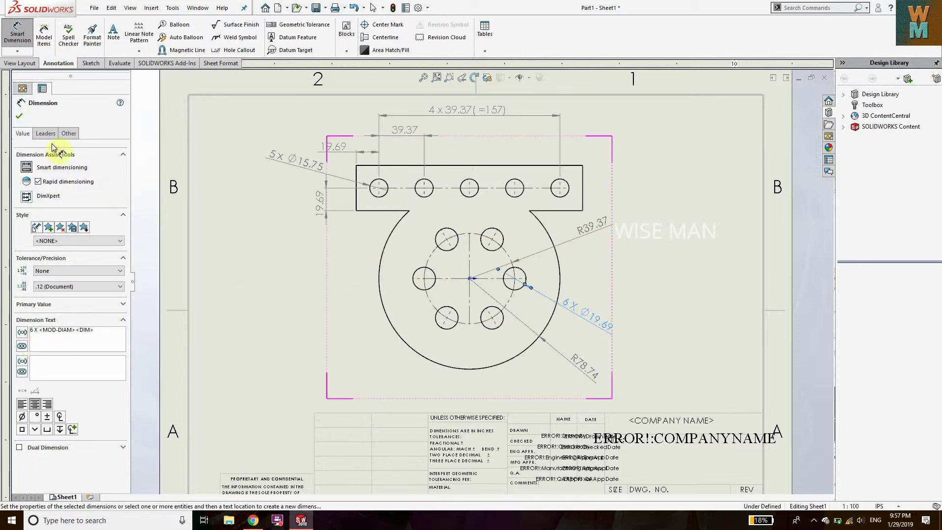
left_click(19, 116)
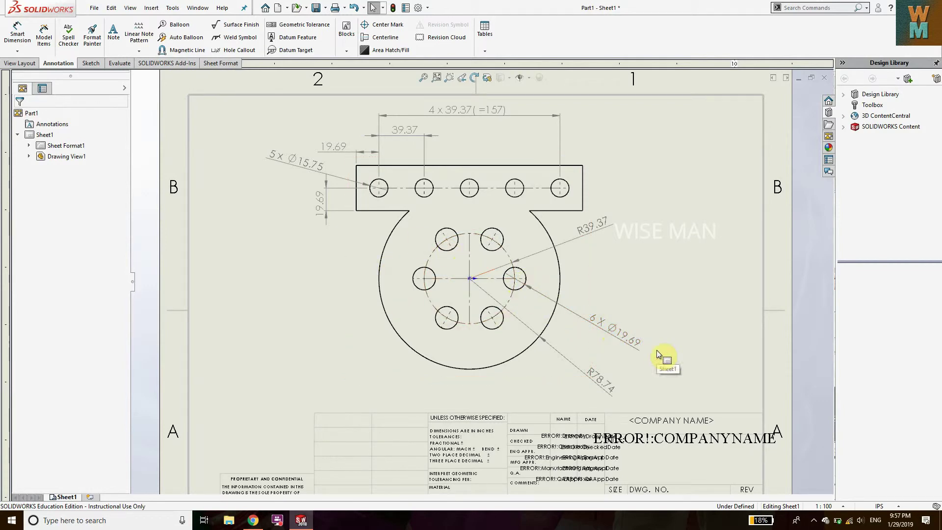
Step: Add a Ø19.69 diameter dimension to the left bolt hole, placed lower left
key("f")
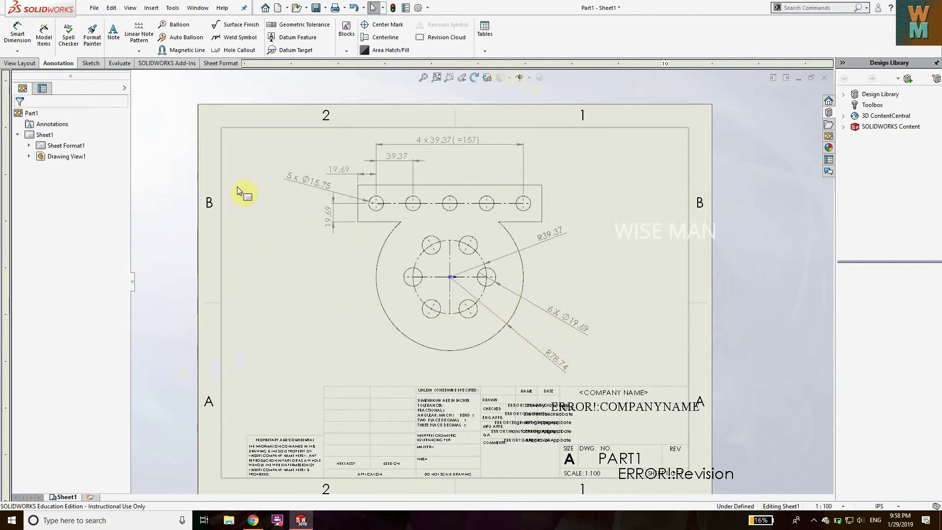
left_click(17, 33)
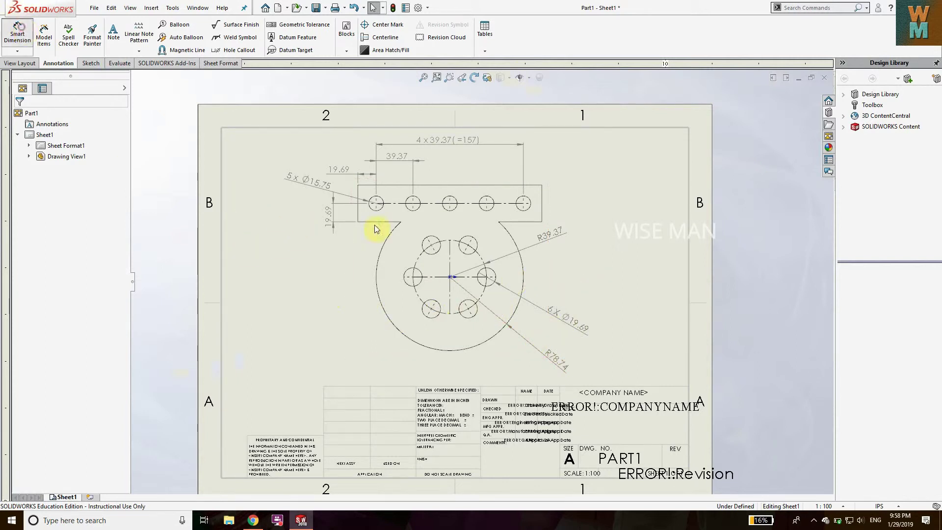
left_click(407, 286)
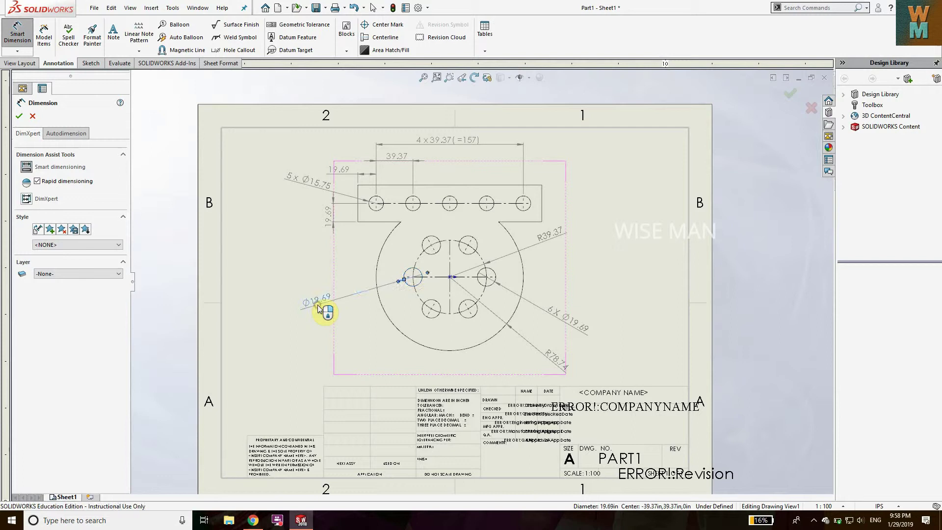
left_click(318, 308)
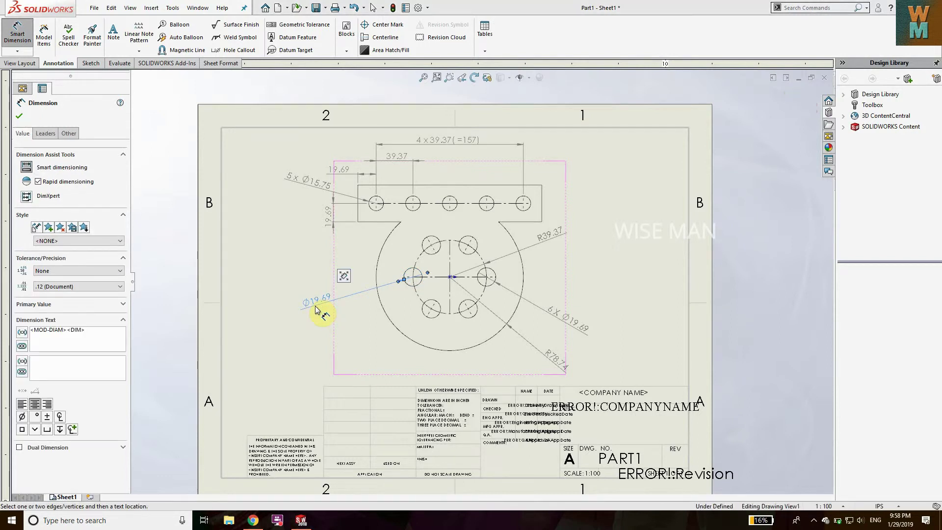
Step: Append '- 6 Holes' so the callout reads Ø19.69 - 6 Holes
left_click(93, 331)
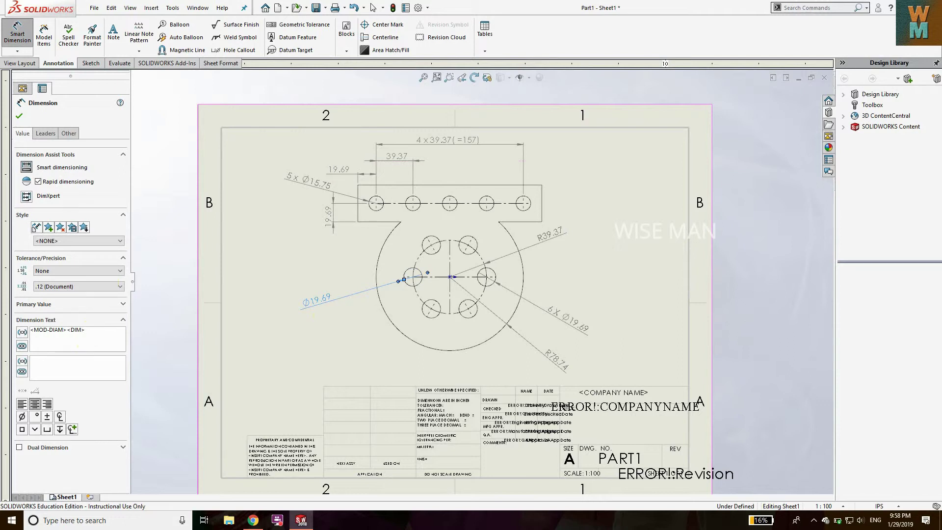
type("-")
left_click(94, 332)
type("6 Ho")
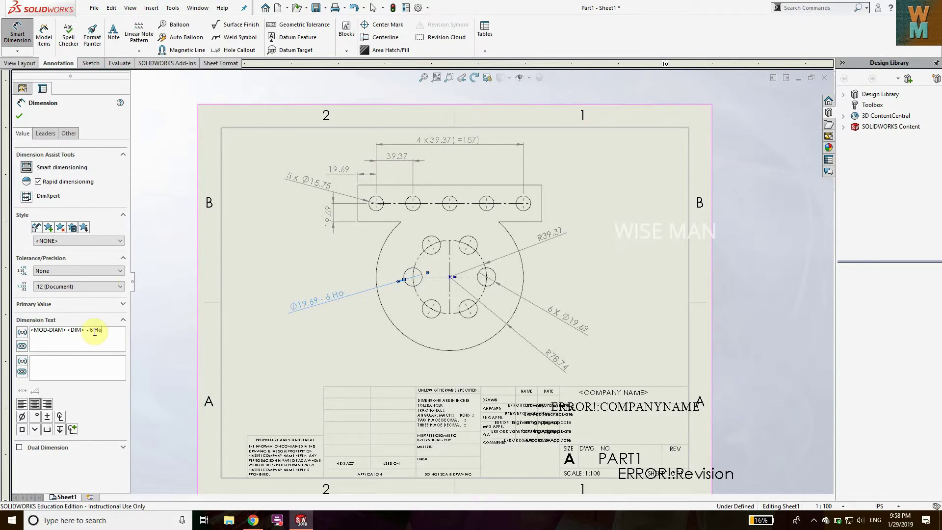
type("les")
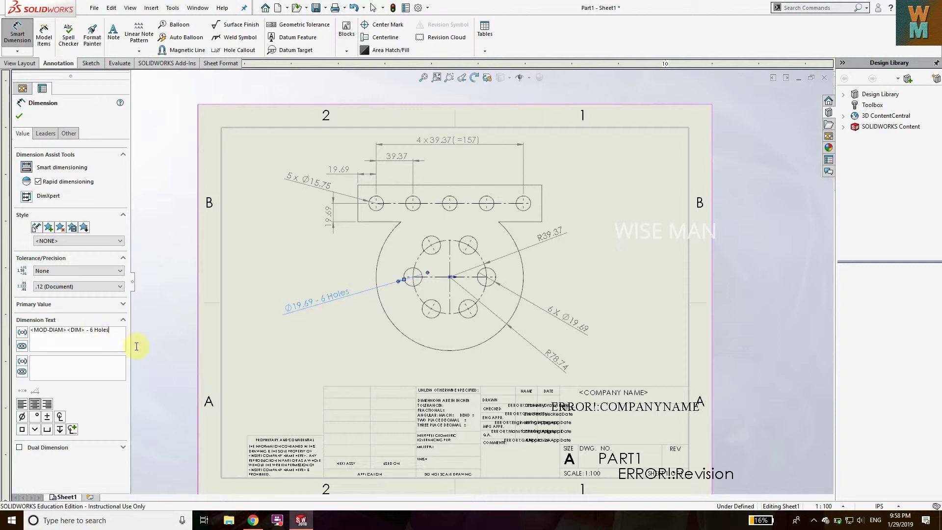
left_click(18, 116)
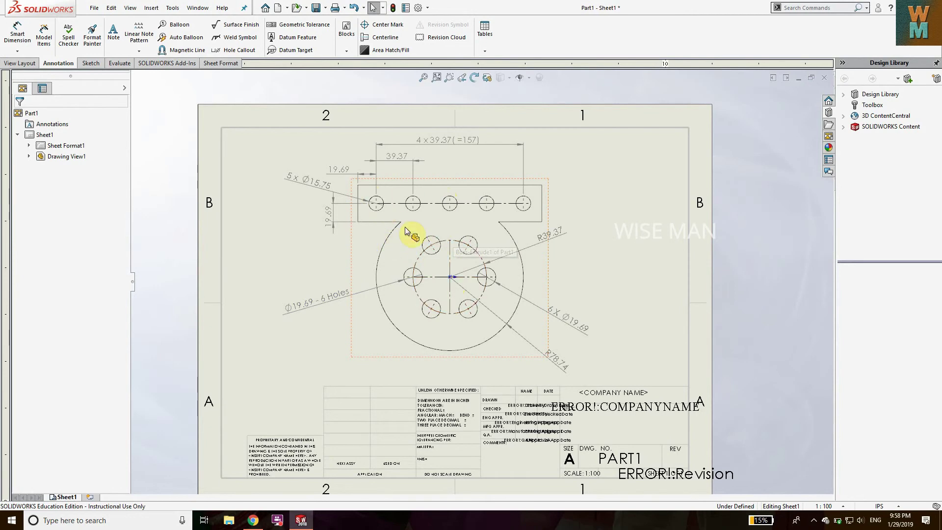
scroll(407, 230, "down", 1)
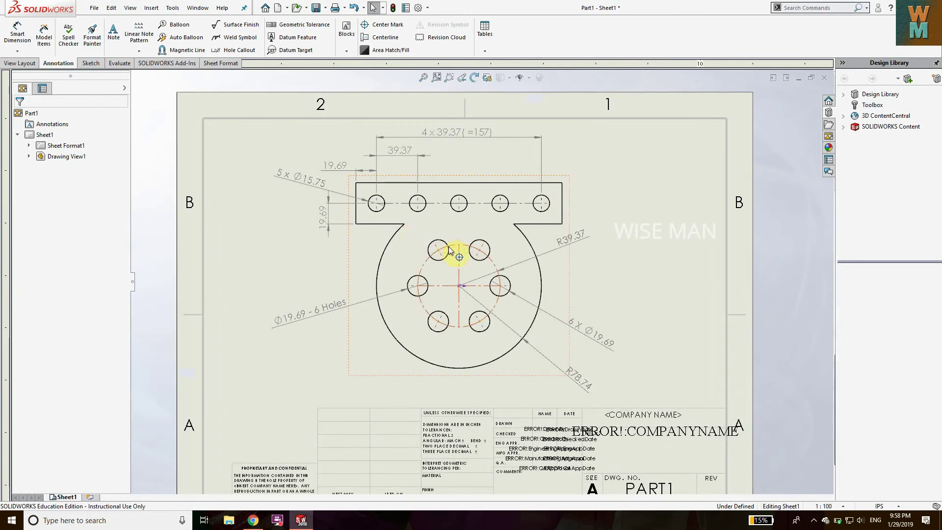
scroll(450, 250, "down", 1)
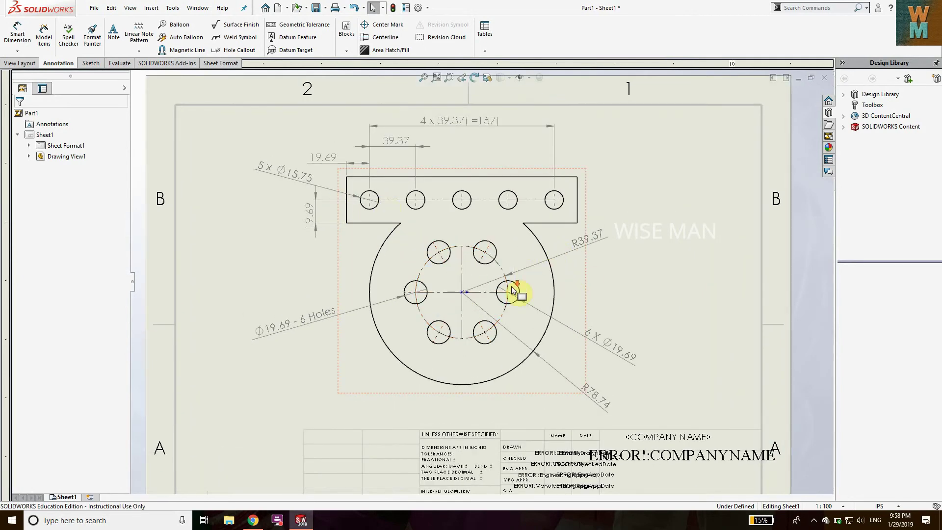
scroll(525, 290, "down", 1)
scroll(454, 287, "up", 1)
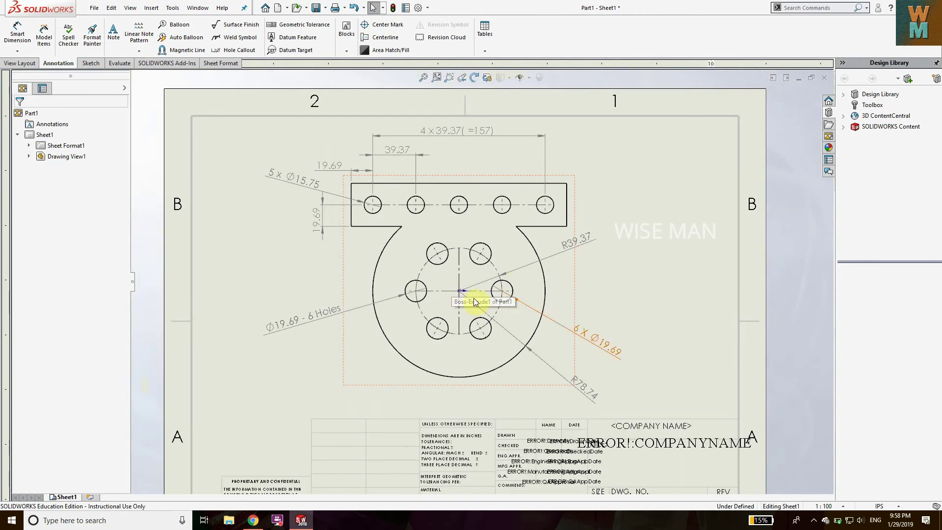